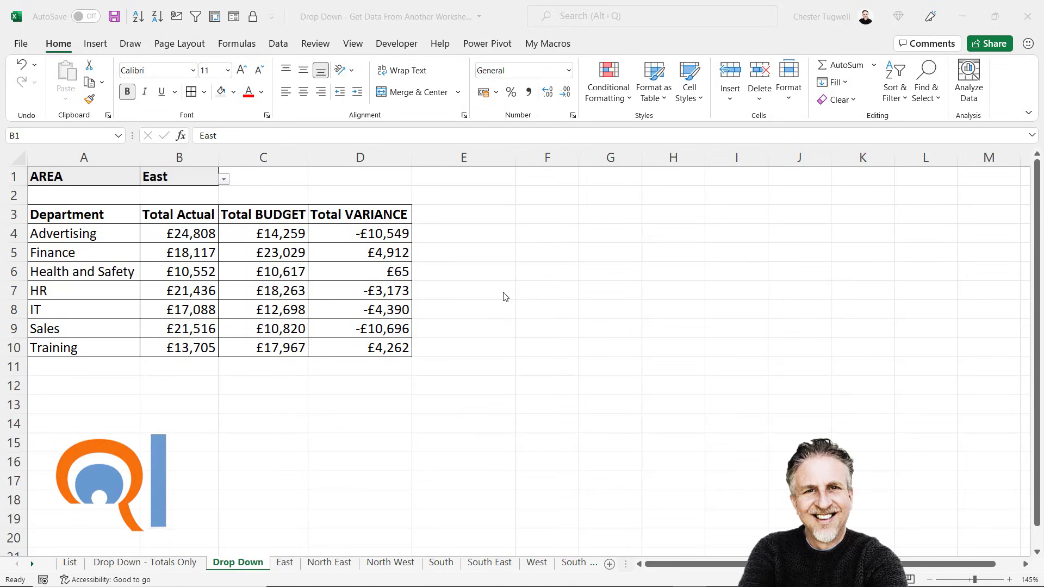
# Set the Drop Down sheet's area to North East and compare against the North East sheet
pyautogui.click(223, 182)
pyautogui.click(224, 181)
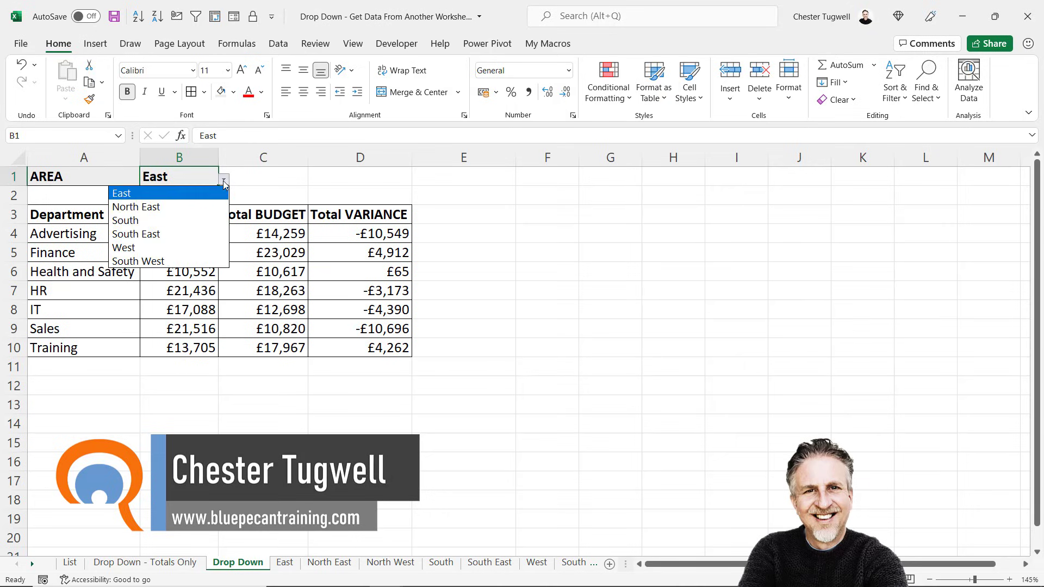
pyautogui.click(139, 206)
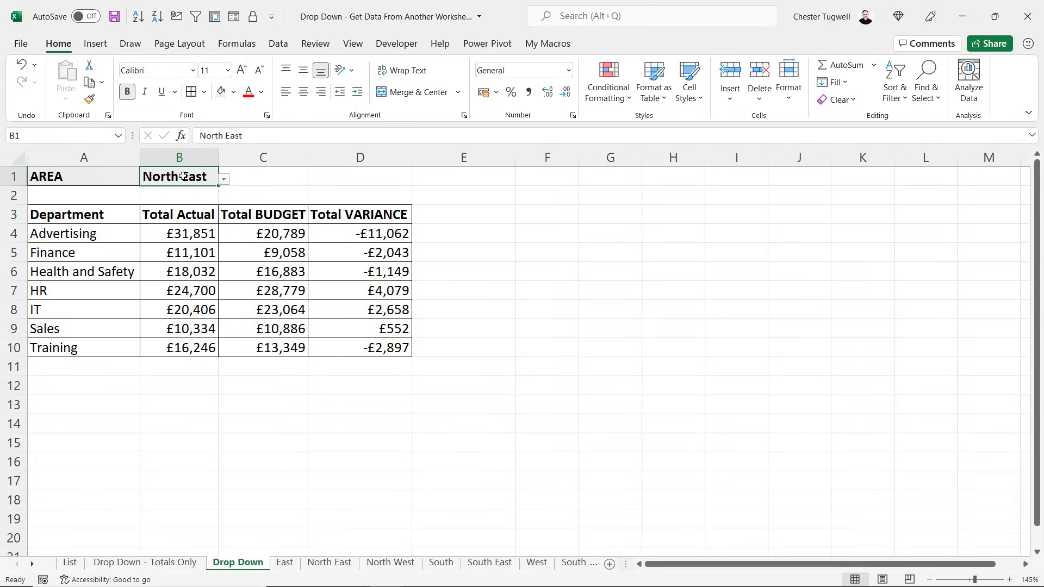
pyautogui.click(330, 562)
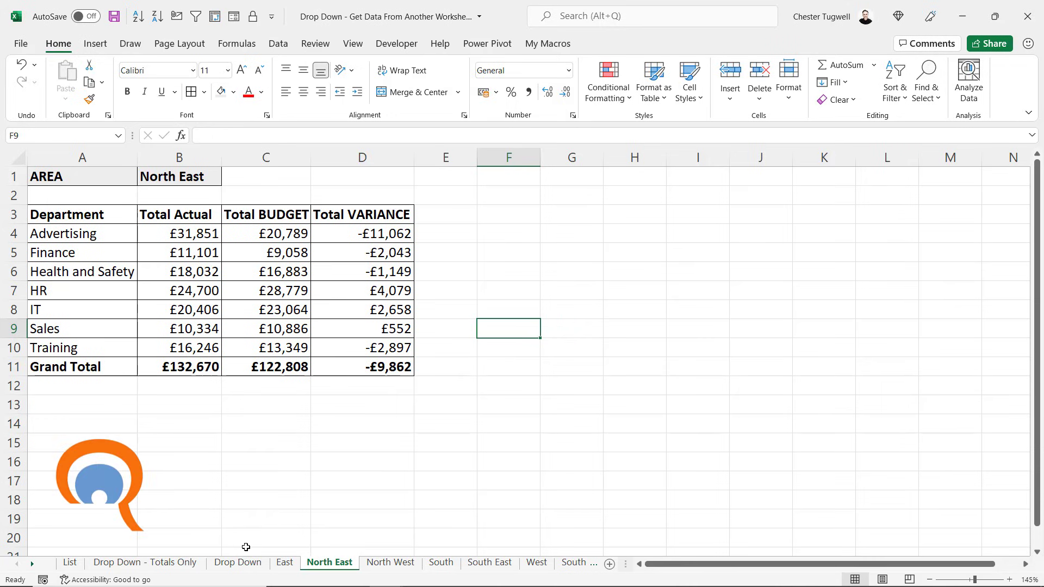
pyautogui.click(239, 563)
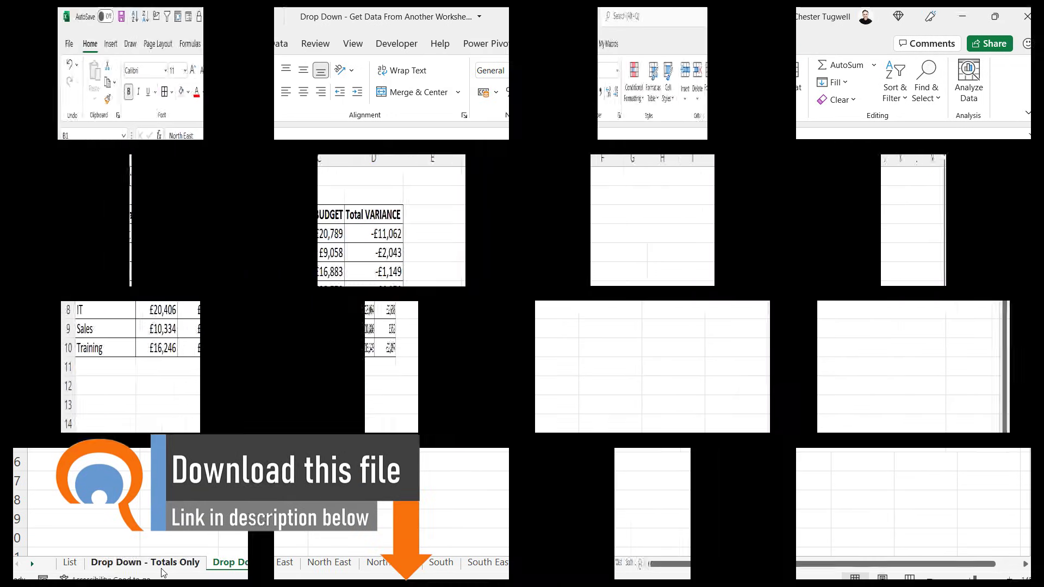
# Go to the Drop Down - Totals Only sheet after checking the Regions list on the List sheet
pyautogui.click(161, 563)
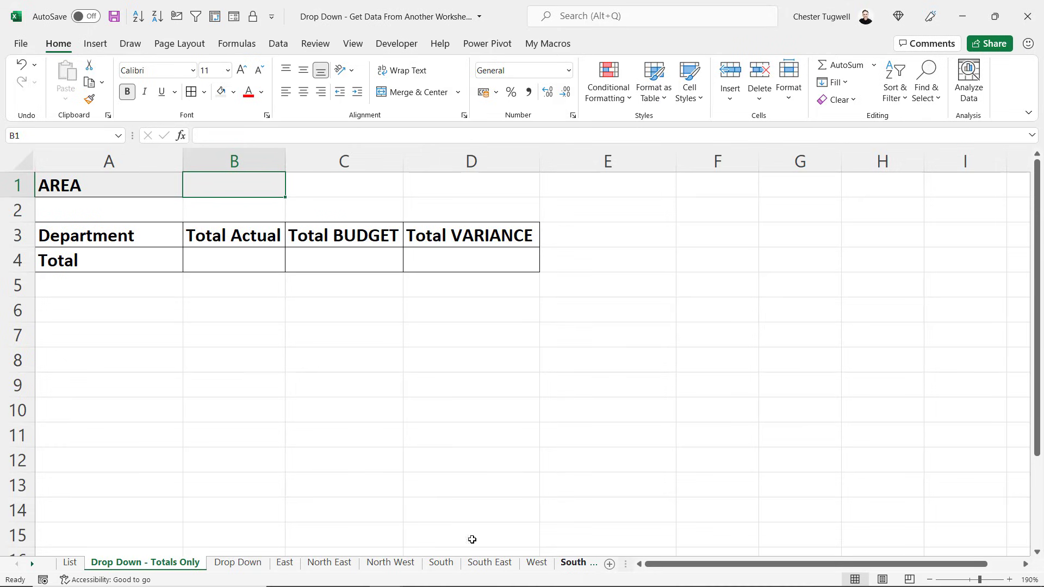
pyautogui.click(71, 564)
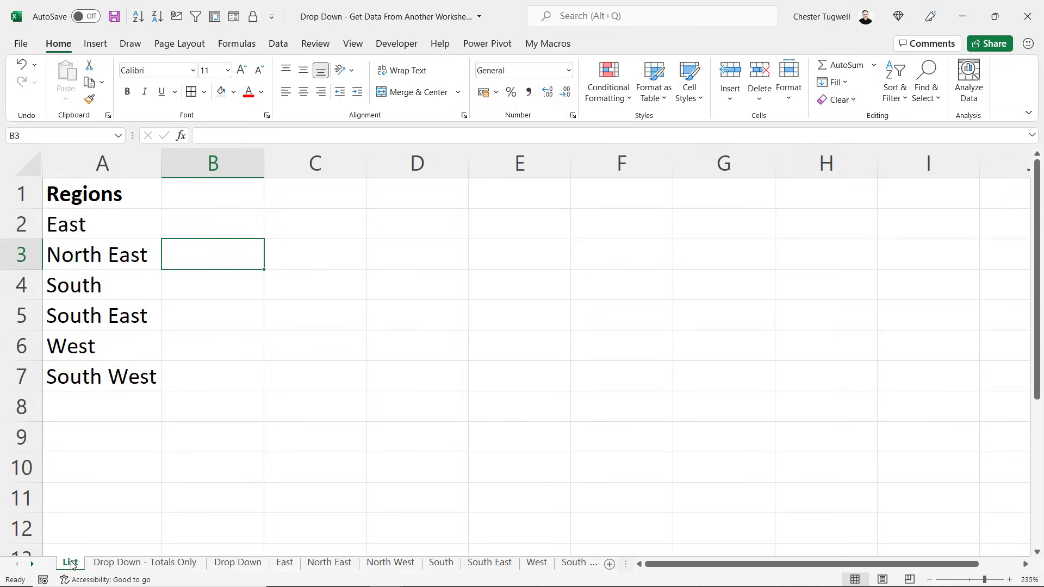
pyautogui.click(146, 564)
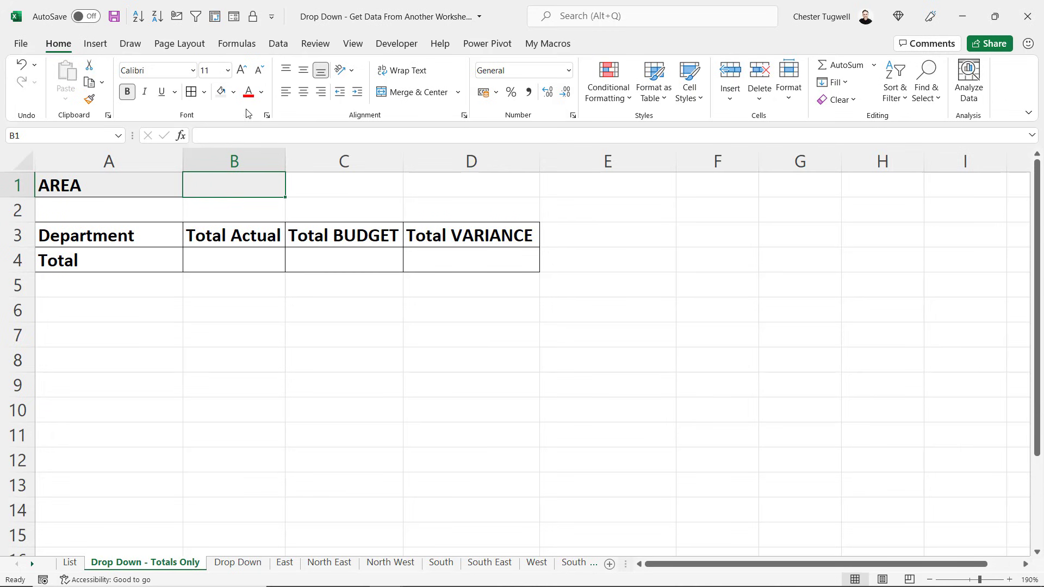
pyautogui.click(278, 45)
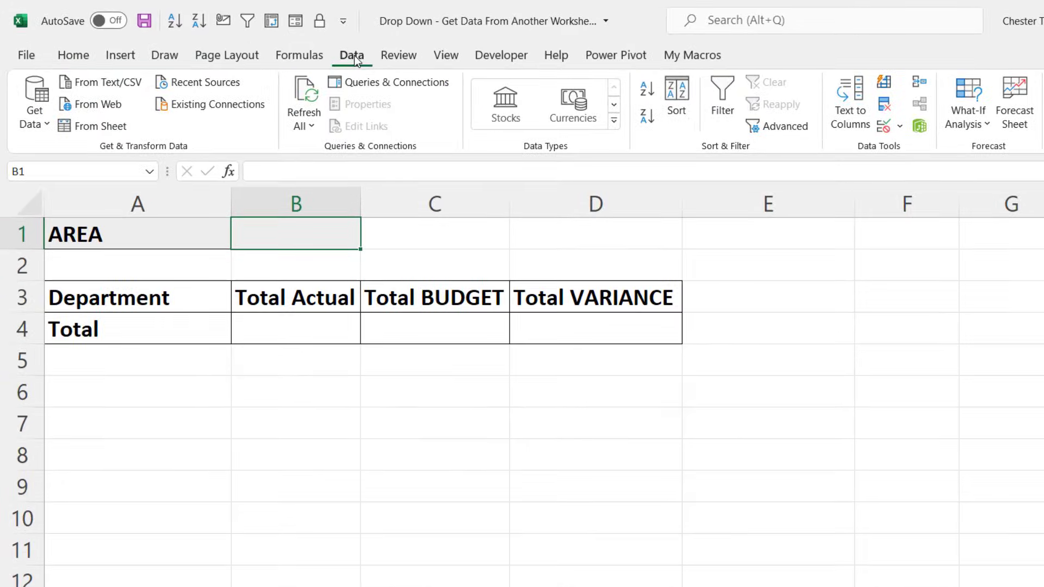
# Give B1 List data validation sourced from List!$A$2:$A$7, the six region names
pyautogui.click(884, 128)
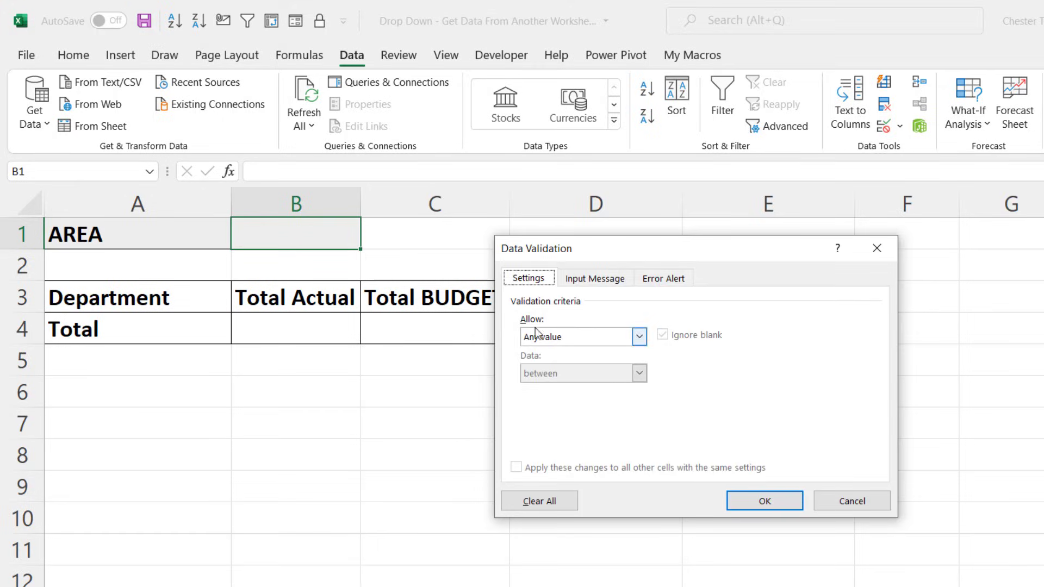
pyautogui.click(641, 338)
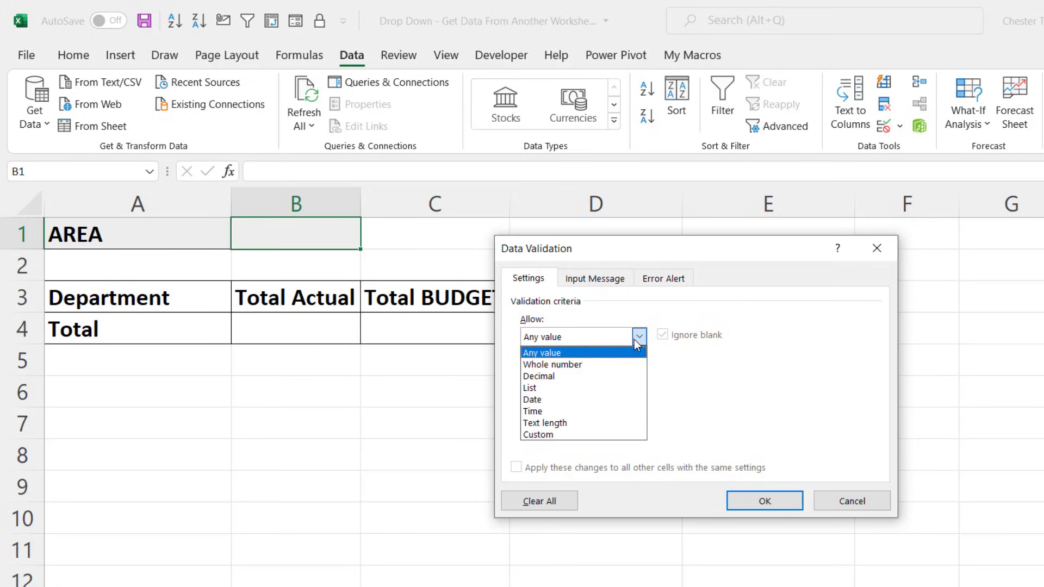
pyautogui.click(557, 387)
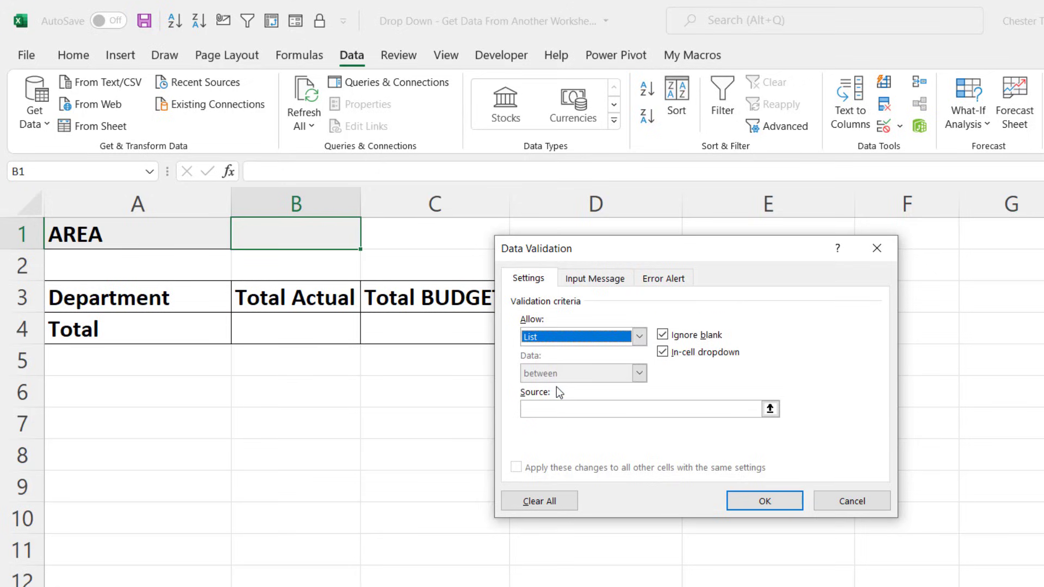
pyautogui.click(544, 406)
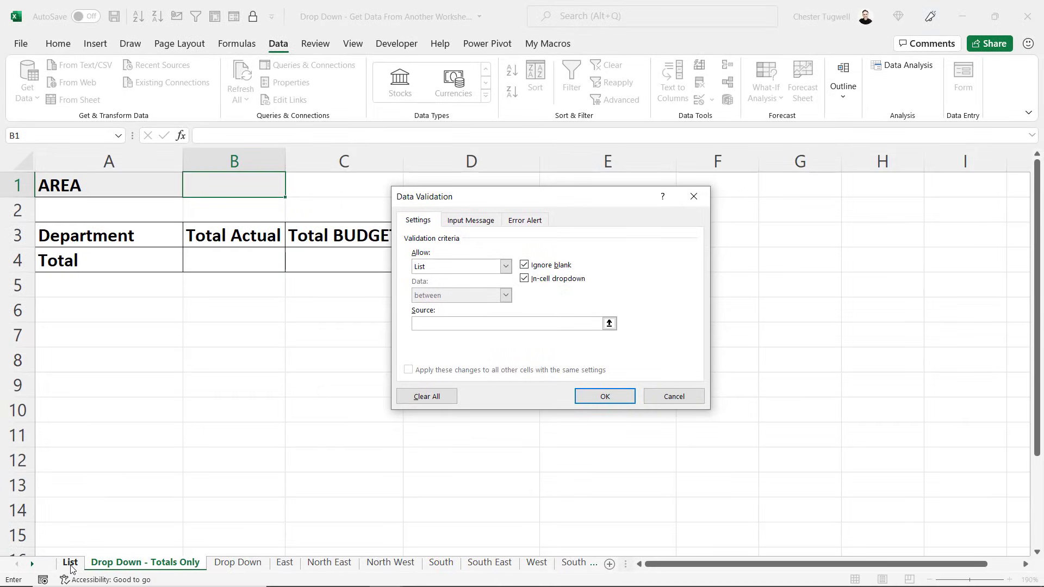
pyautogui.click(70, 568)
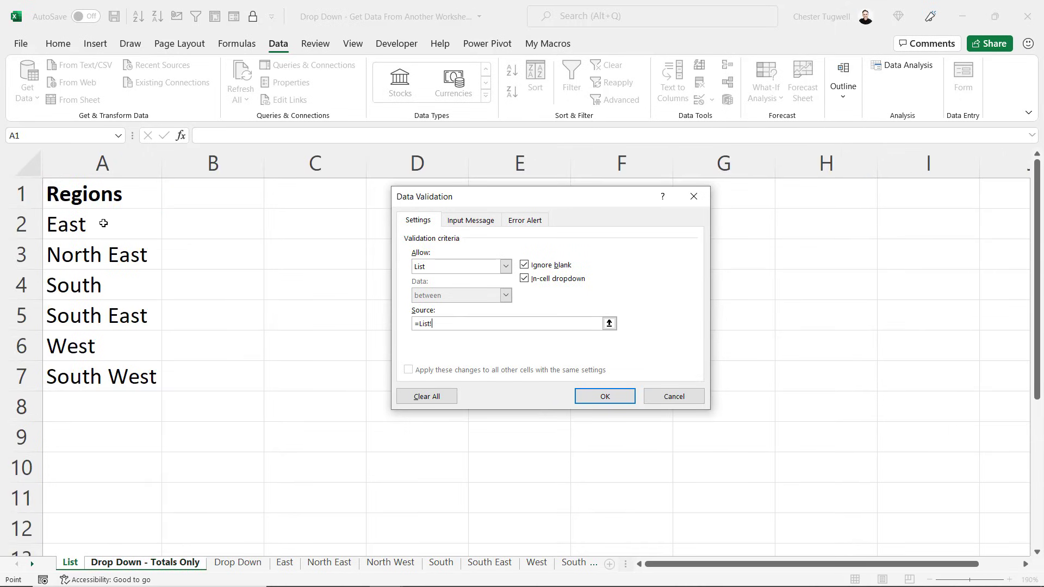
pyautogui.moveTo(102, 224); pyautogui.dragTo(107, 372)
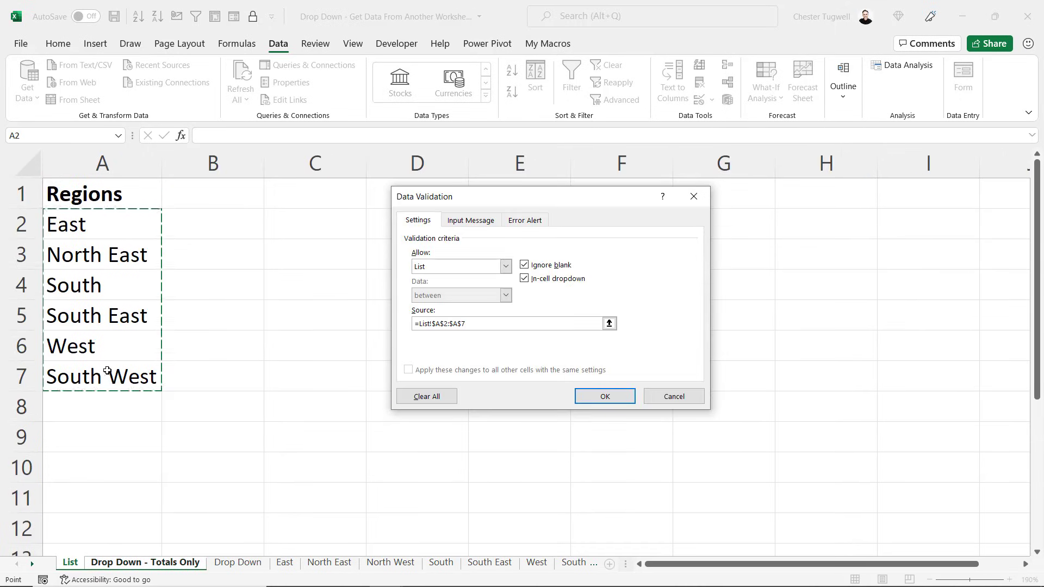
# Confirm the validation and test B1's new drop-down, choosing North East and then East
pyautogui.click(608, 395)
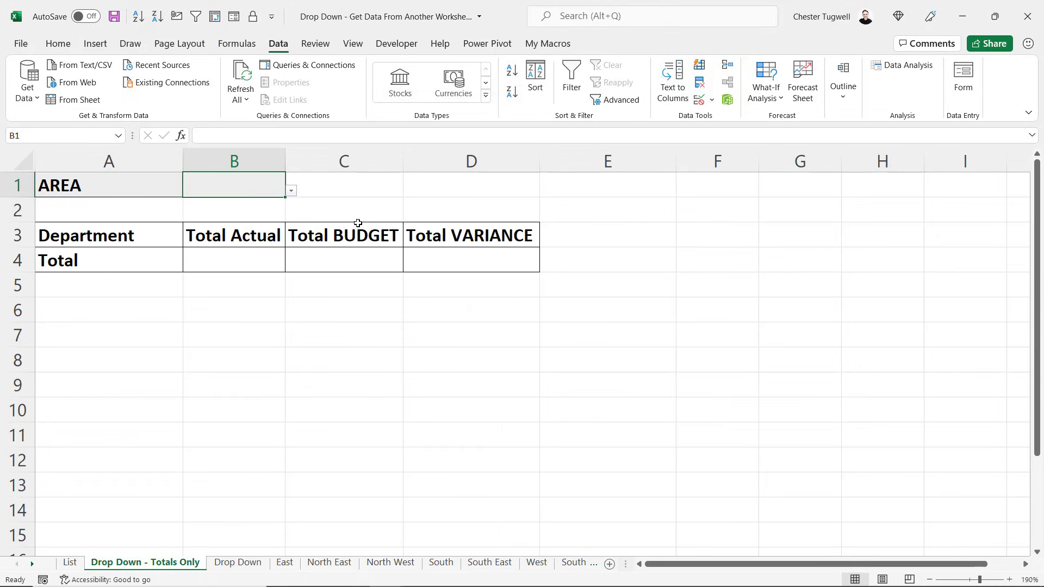
pyautogui.click(293, 191)
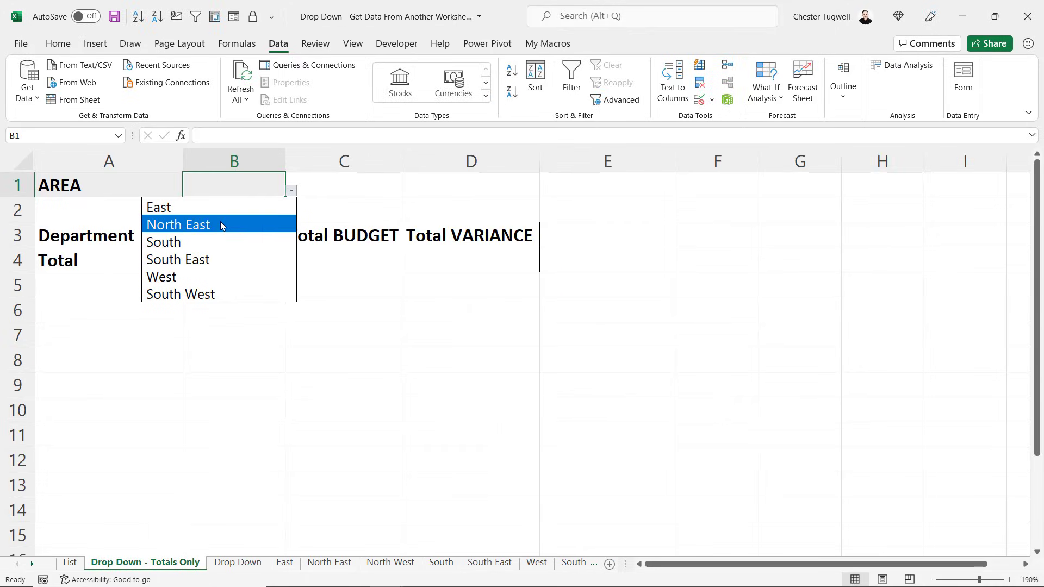
pyautogui.click(221, 225)
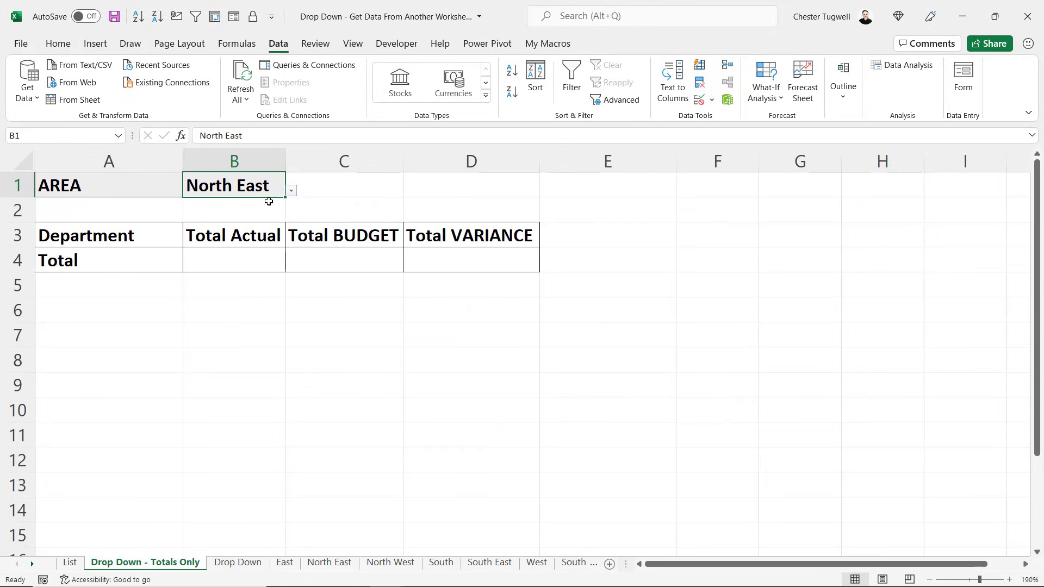
pyautogui.click(292, 193)
pyautogui.click(233, 207)
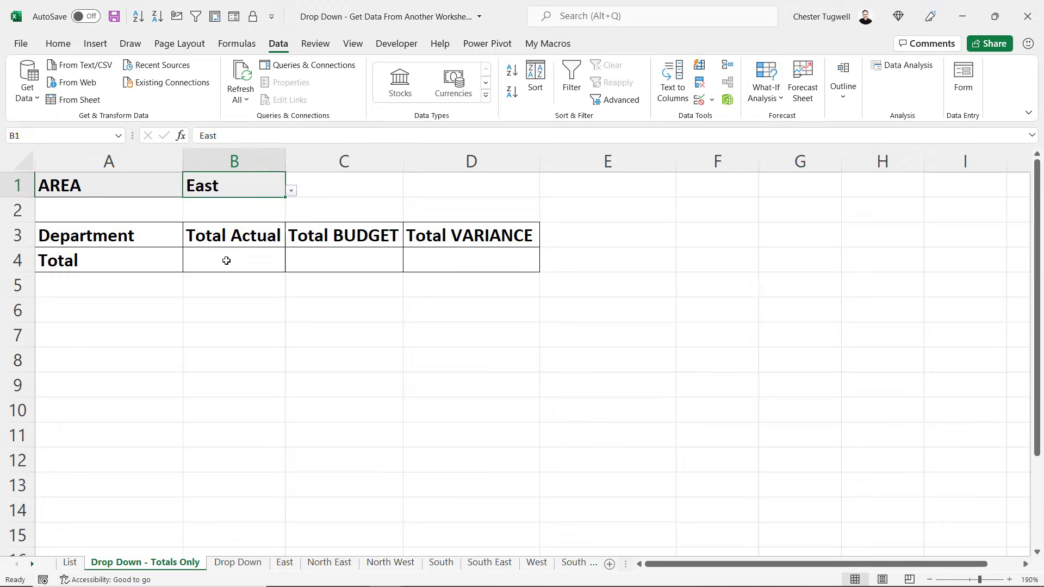
pyautogui.click(229, 260)
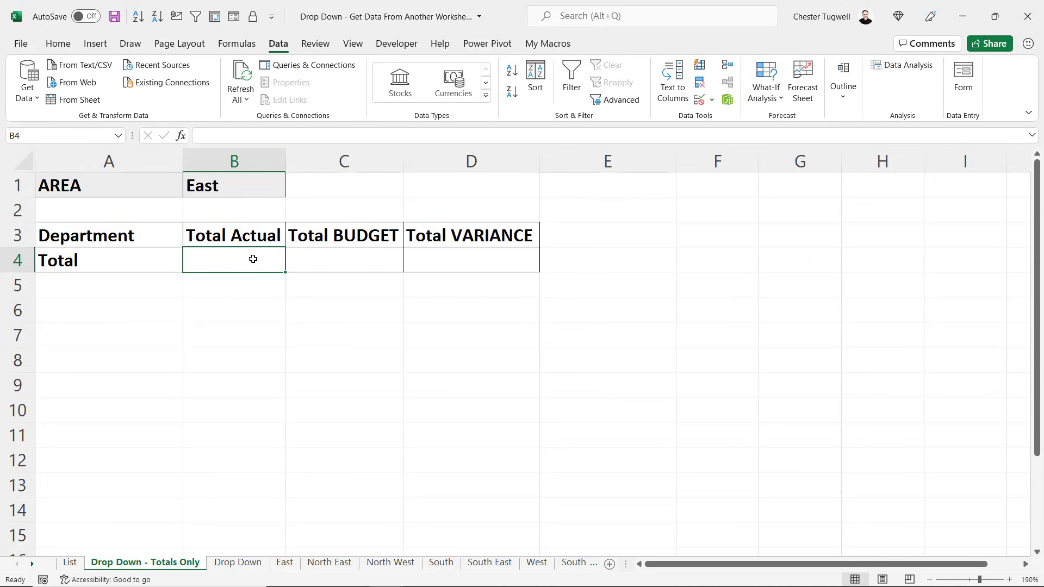
# Link B4 to the East sheet's grand total with =East!B11
pyautogui.write('=')
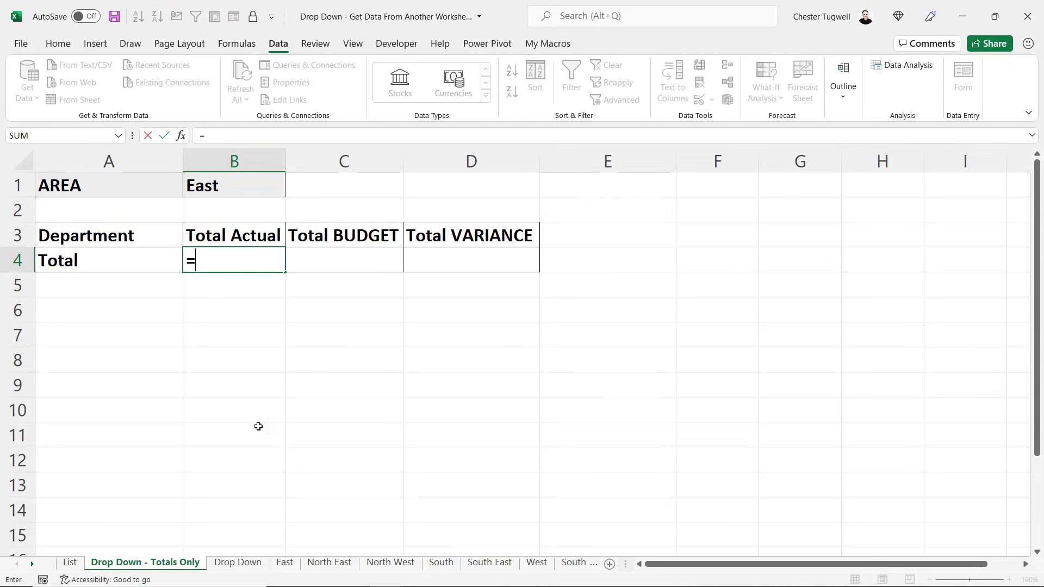
pyautogui.click(288, 565)
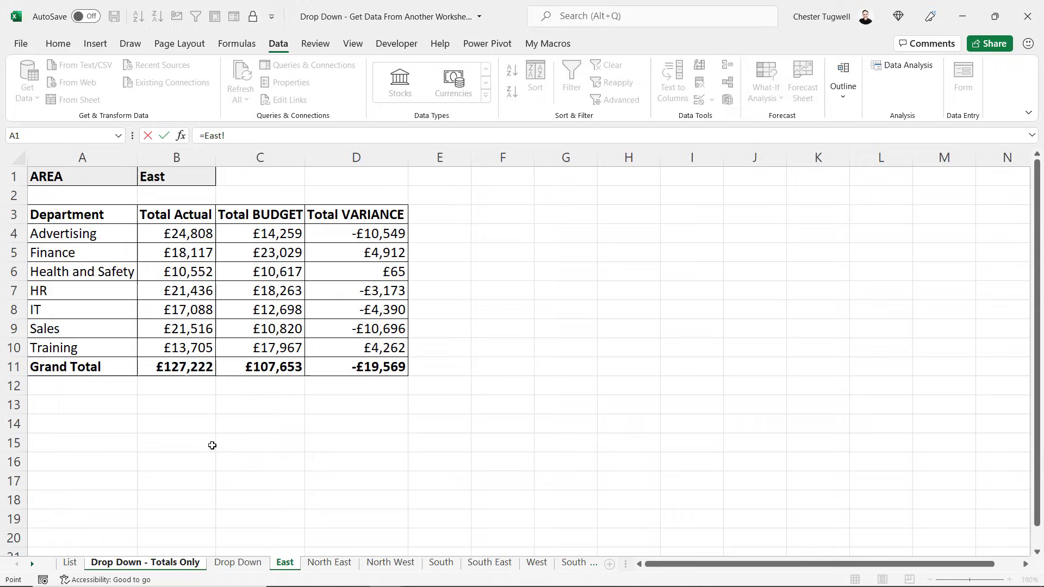
pyautogui.click(184, 370)
pyautogui.press('Return')
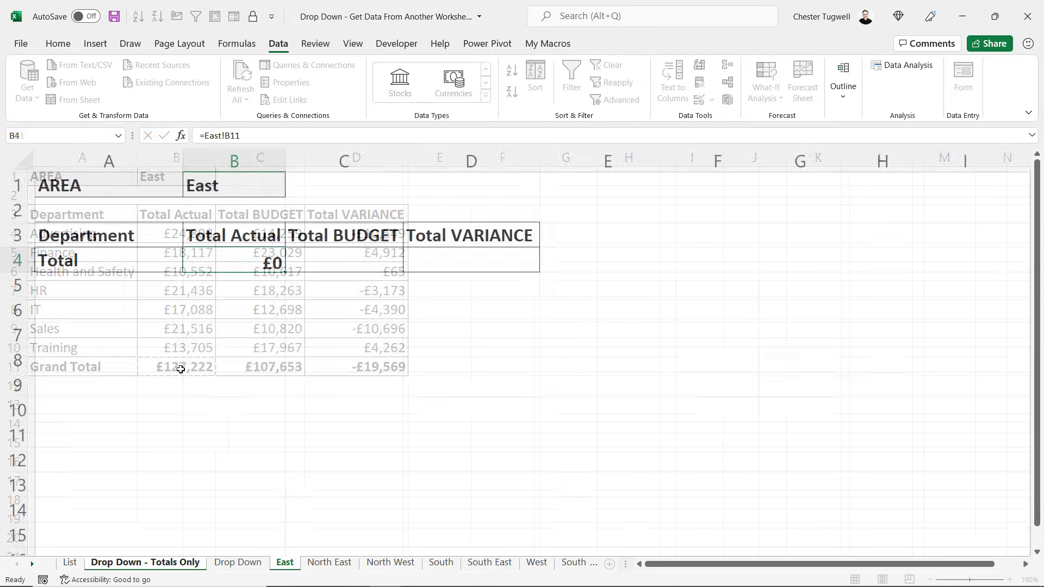
# Edit B4's formula, replacing the East sheet name with a reference to B1
pyautogui.doubleClick(248, 262)
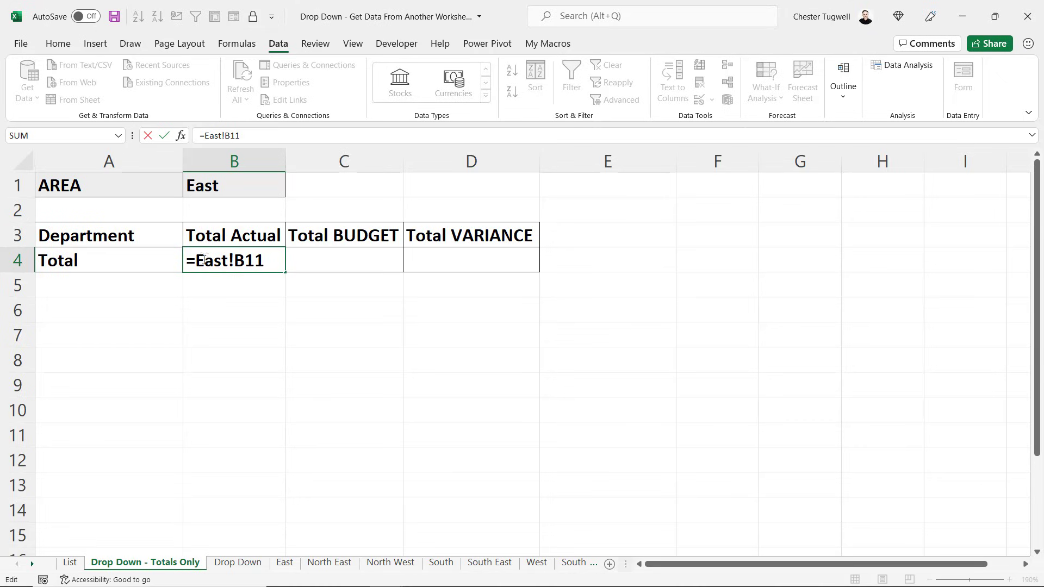
pyautogui.moveTo(196, 261)
pyautogui.mouseDown()
pyautogui.moveTo(281, 262)
pyautogui.moveTo(195, 261)
pyautogui.mouseUp()
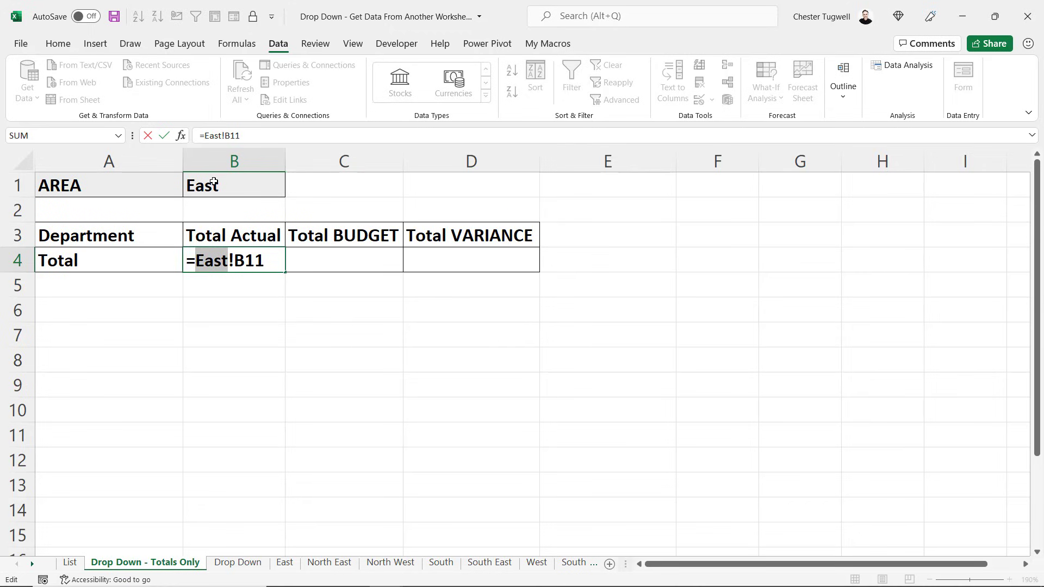
pyautogui.click(213, 183)
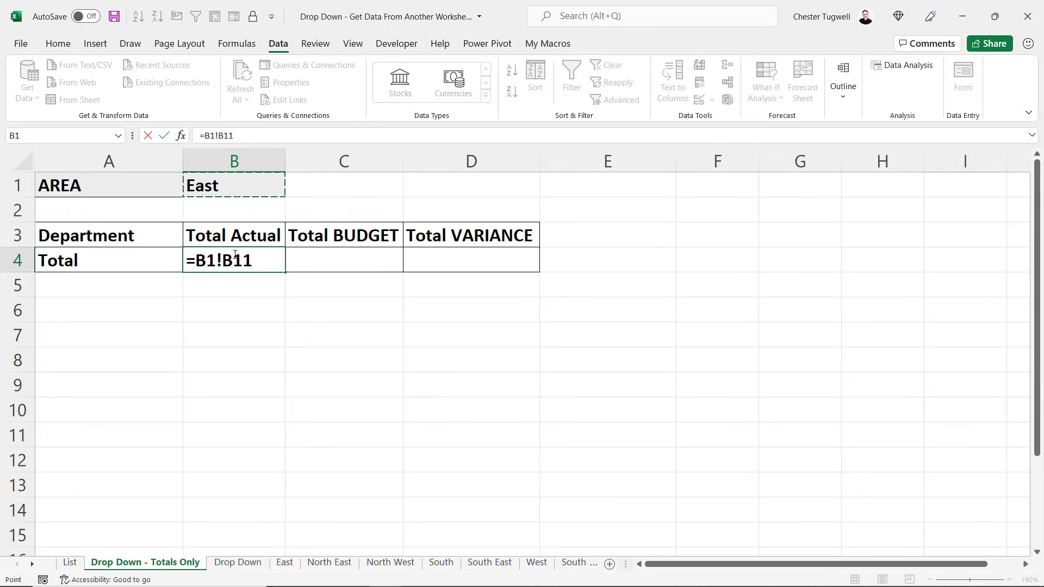
# Rewrite B4 as =INDIRECT(B1&"!B11"), showing £127,222 for East
pyautogui.click(188, 261)
pyautogui.write('INDIREC')
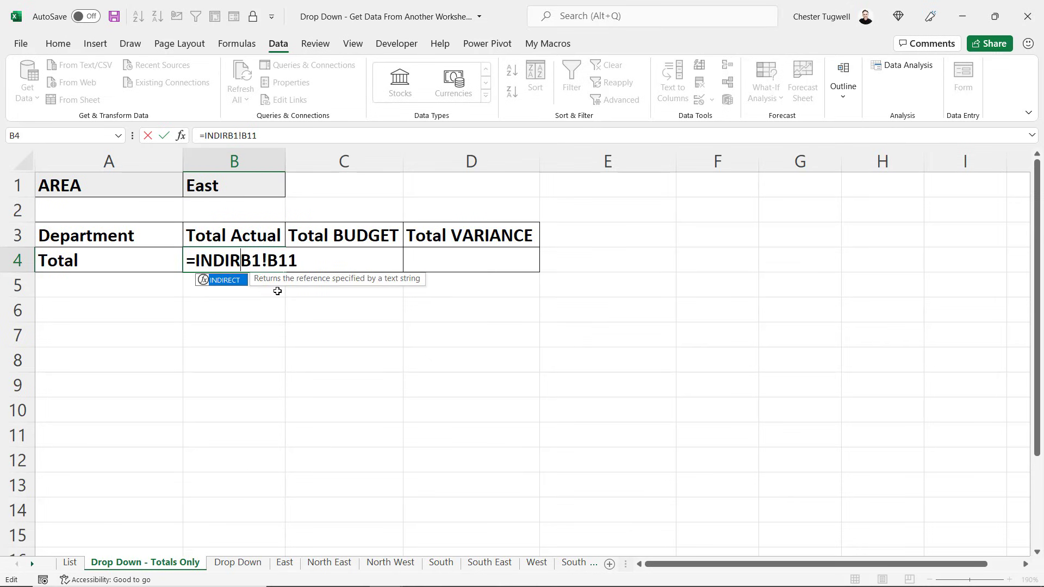
pyautogui.write('T')
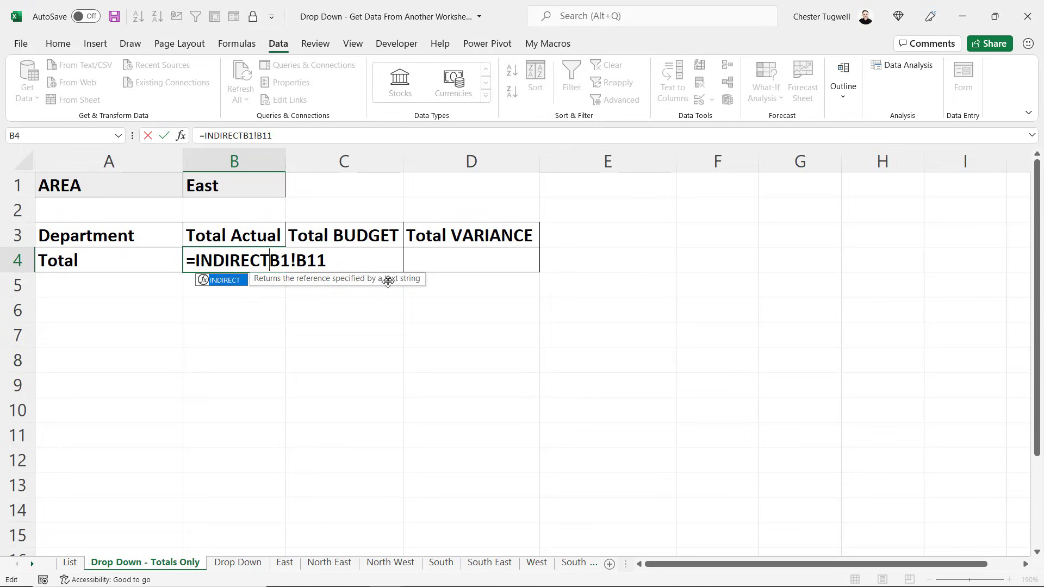
pyautogui.write('(')
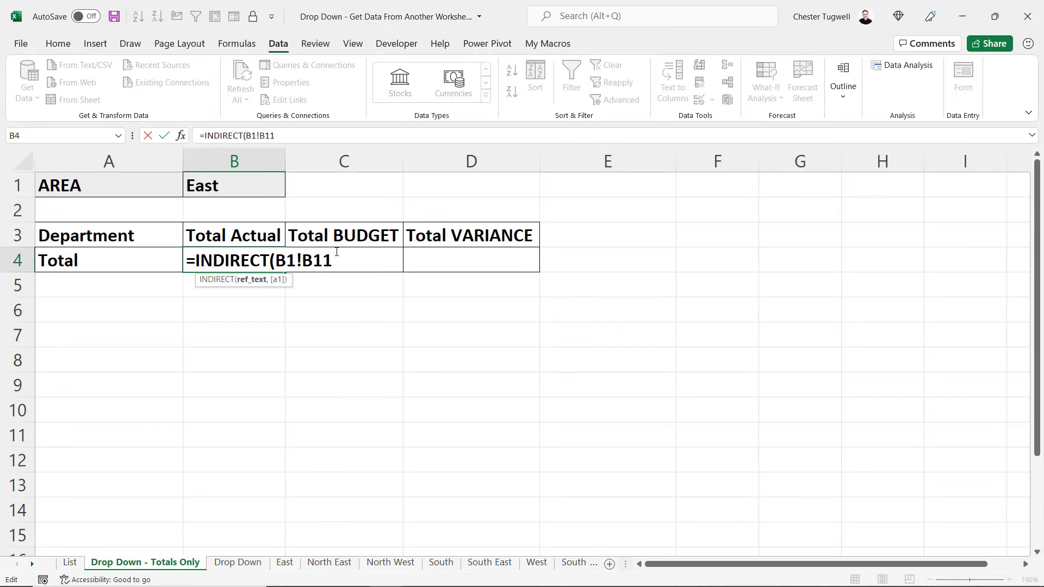
pyautogui.write('&')
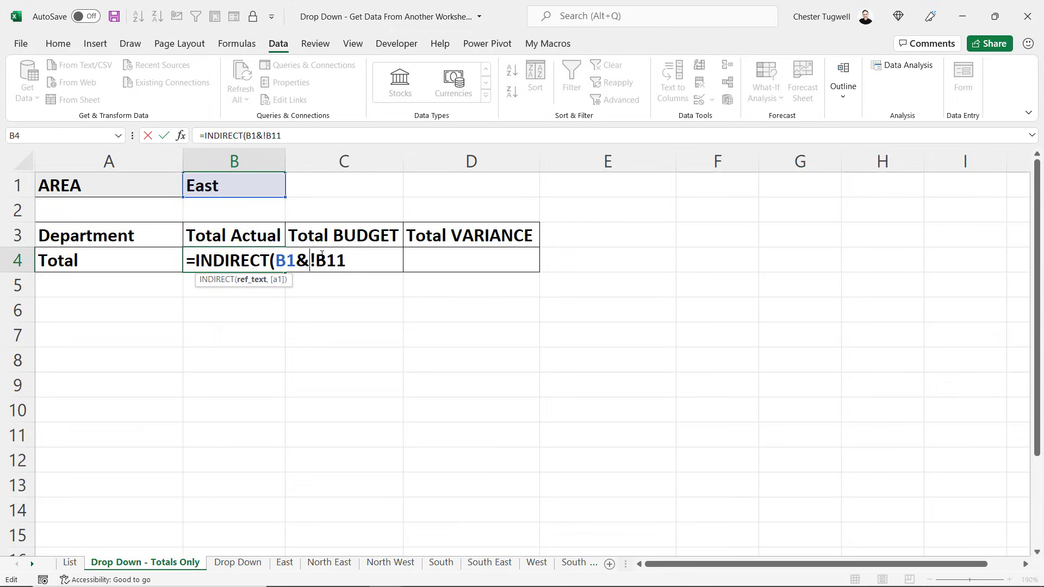
pyautogui.write('"')
pyautogui.click(360, 261)
pyautogui.write('"')
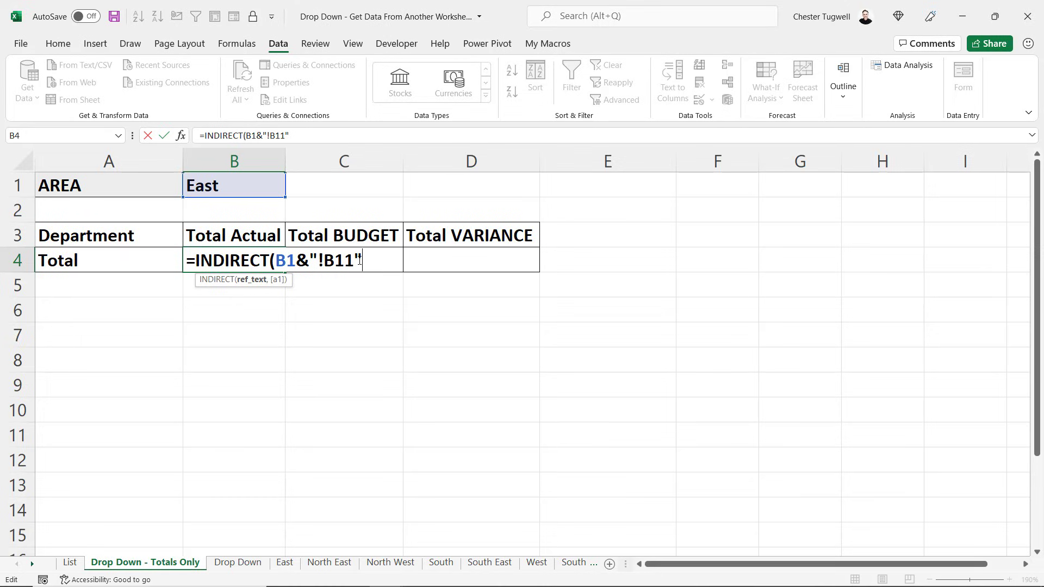
pyautogui.write(')')
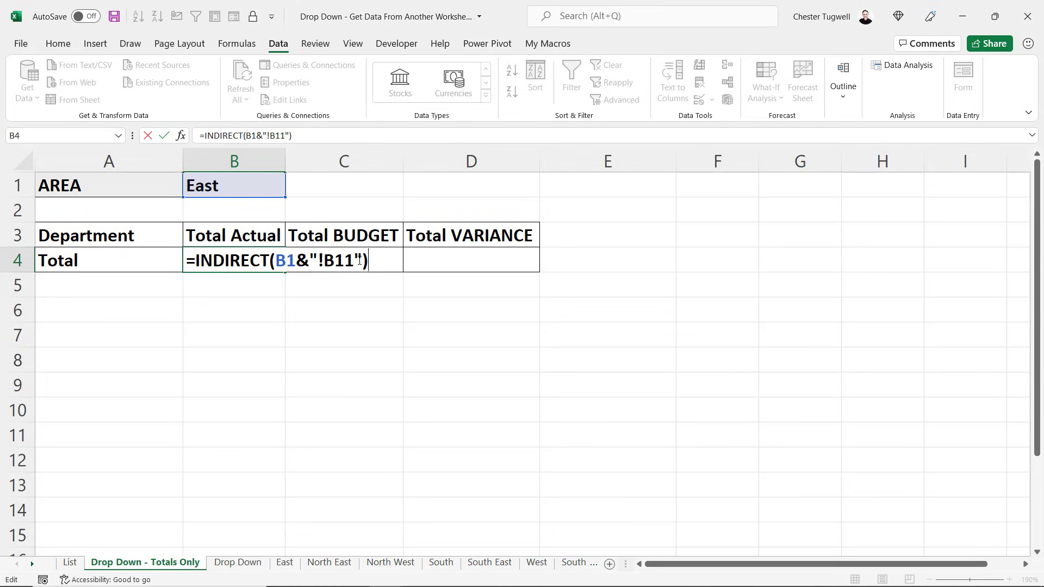
pyautogui.press('Return')
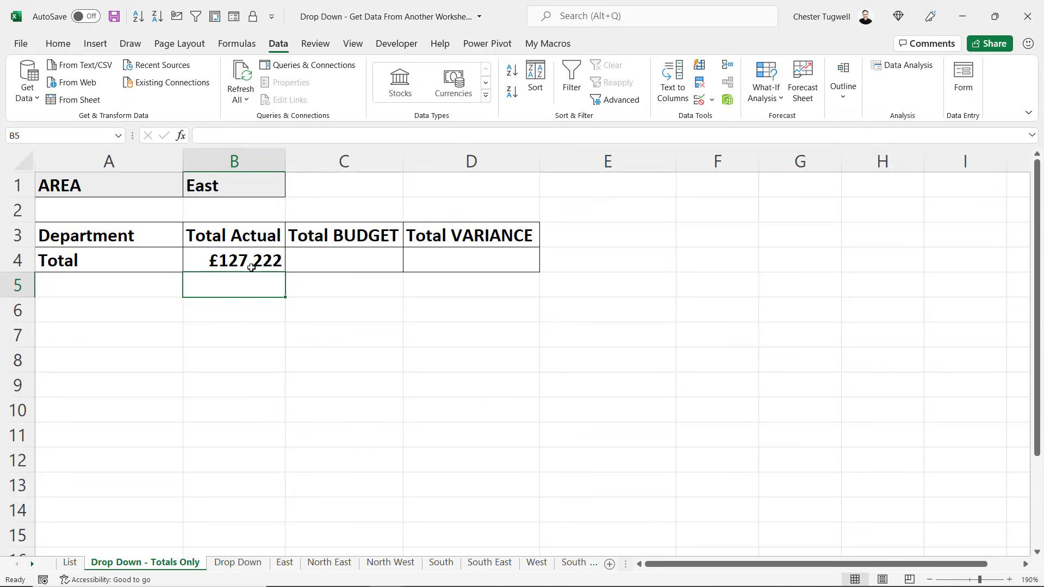
# Choose South in B1 and verify £109,002 against the South sheet, then switch to North East
pyautogui.click(282, 182)
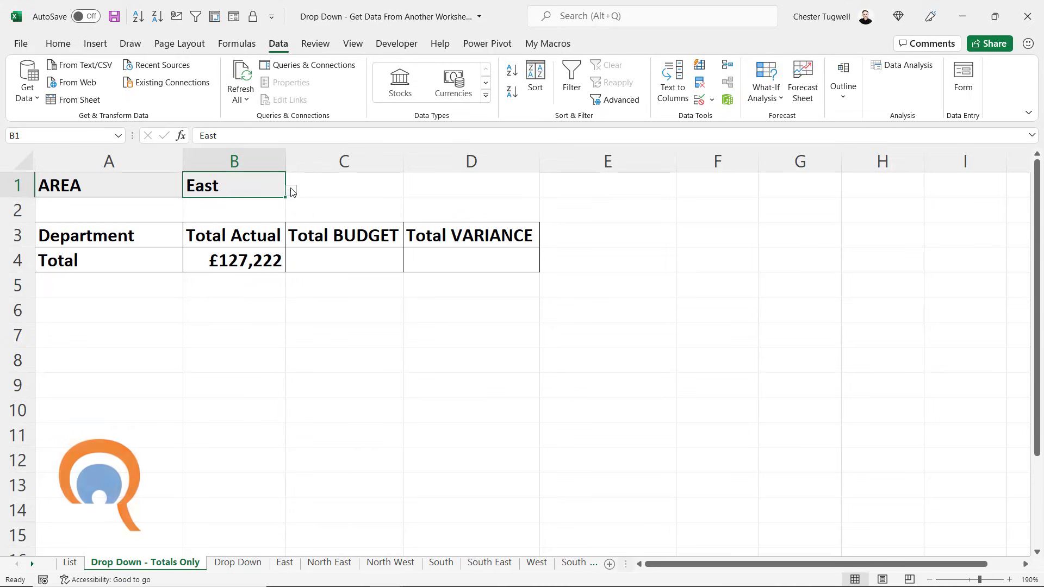
pyautogui.click(291, 190)
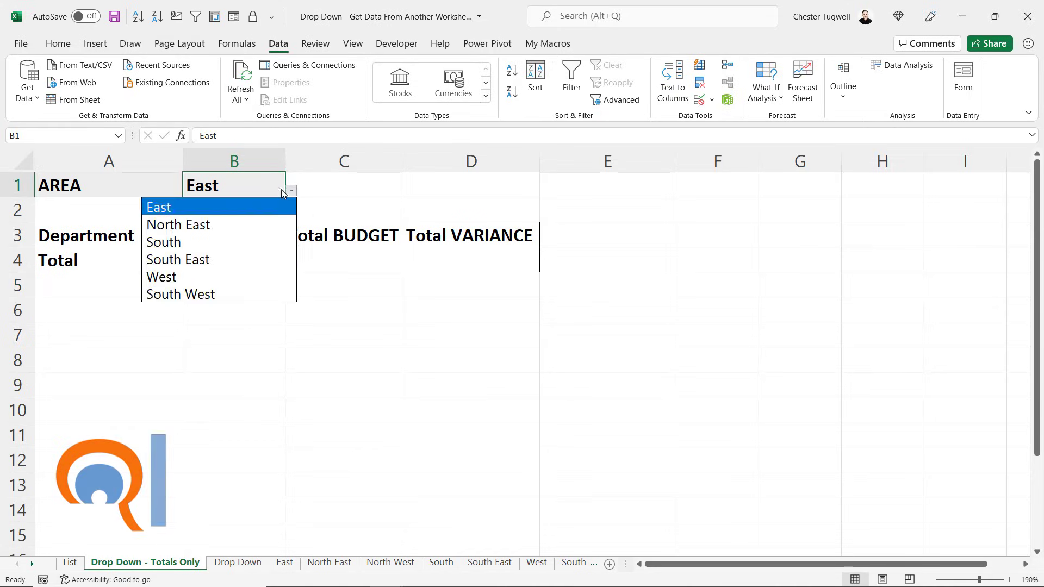
pyautogui.click(189, 241)
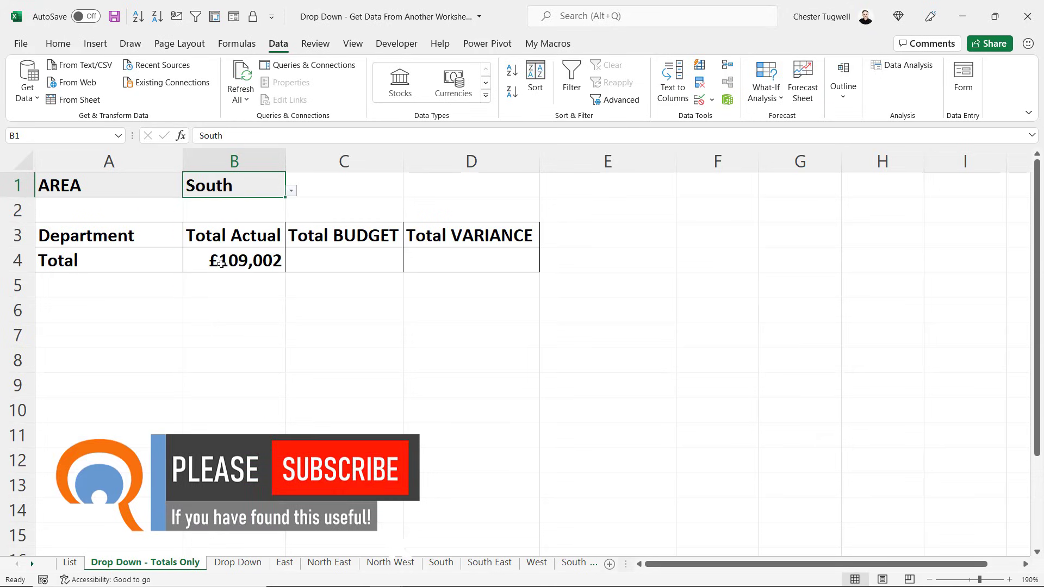
pyautogui.click(441, 563)
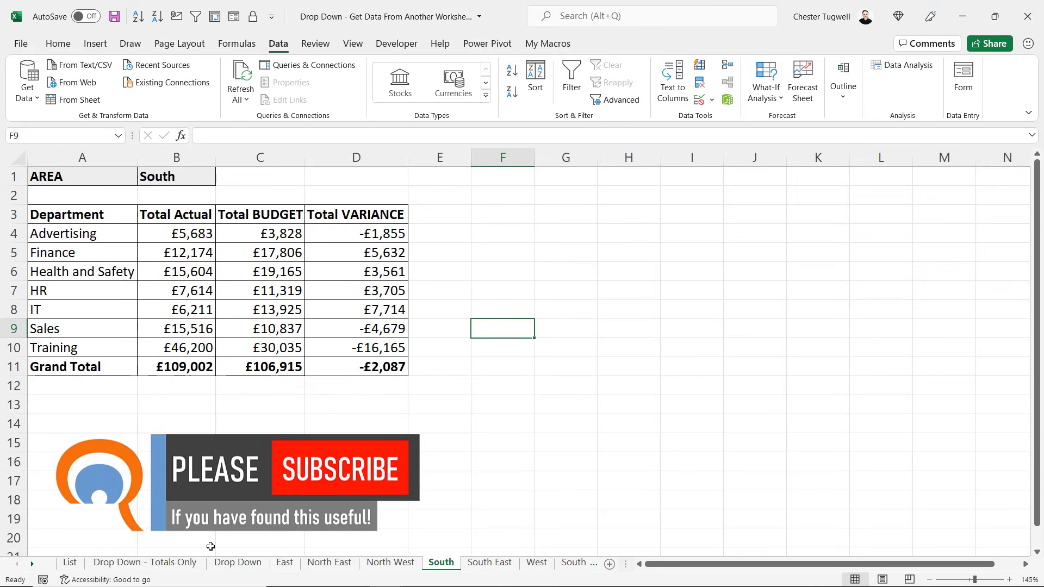
pyautogui.click(172, 563)
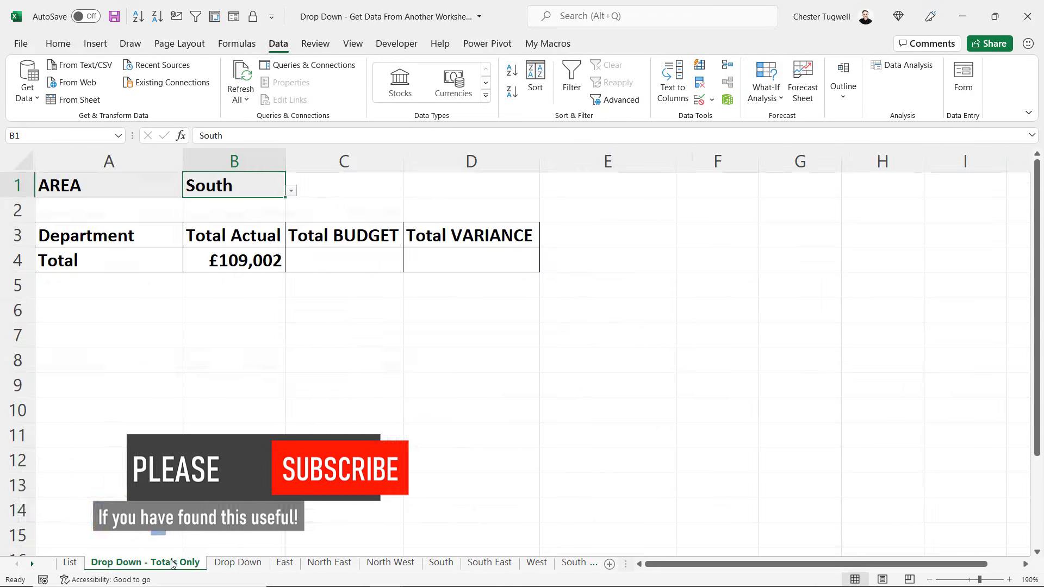
pyautogui.click(292, 191)
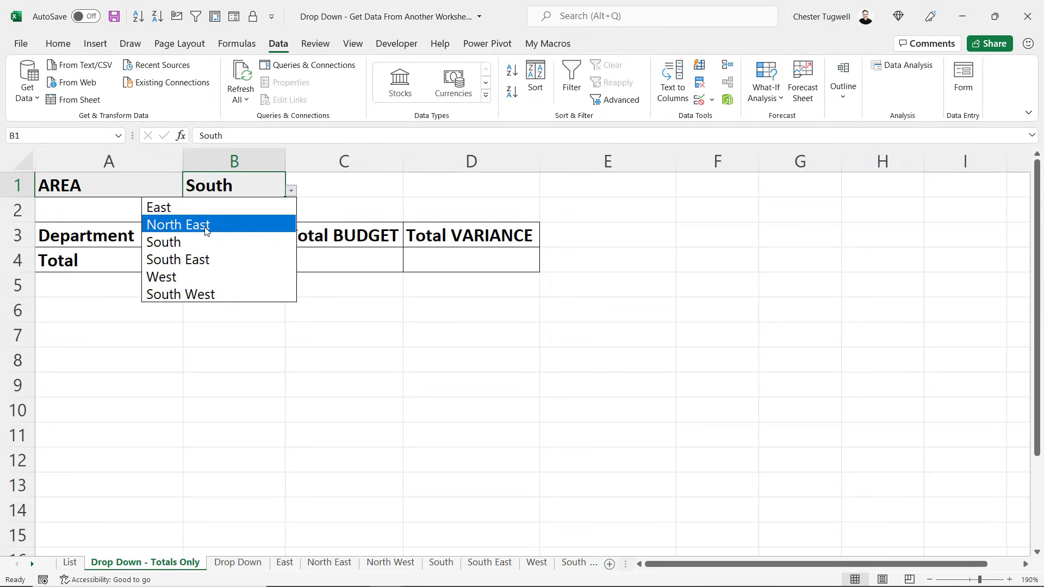
pyautogui.press('Escape')
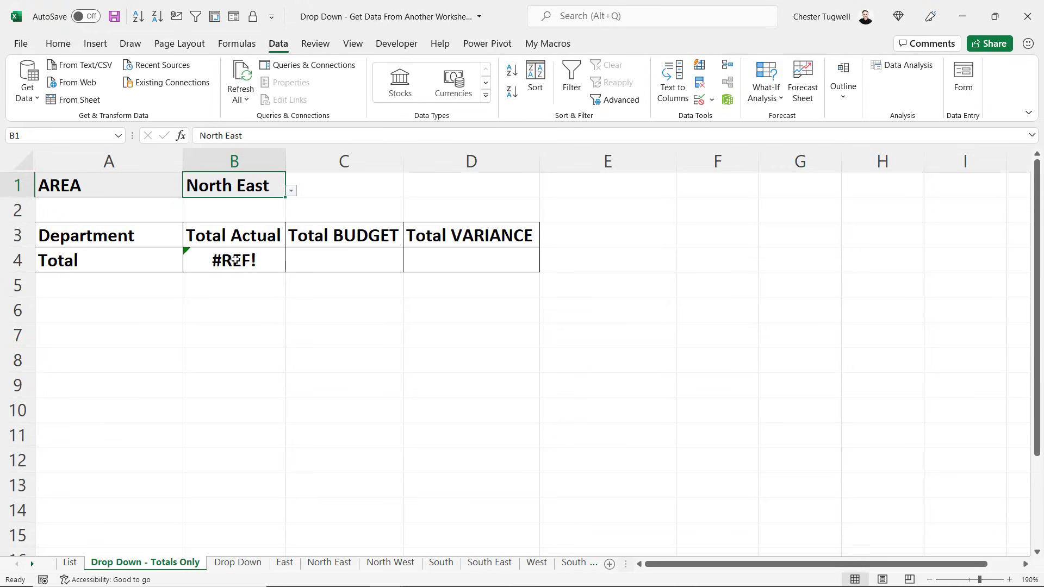
# Replace B4's #REF! with a direct link ='North East'!B11, returning £132,670
pyautogui.click(235, 260)
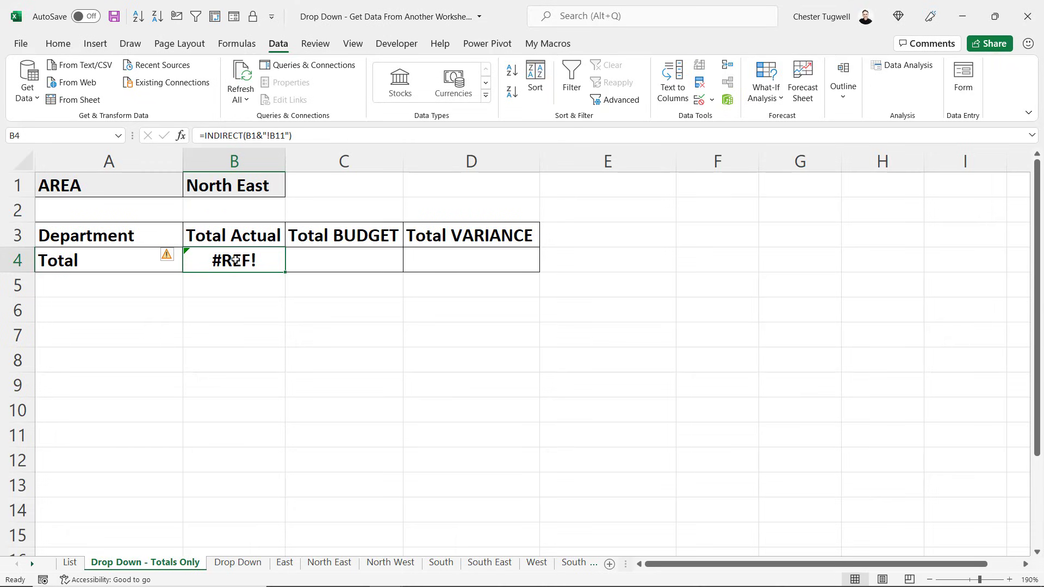
pyautogui.press('Delete')
pyautogui.write('=')
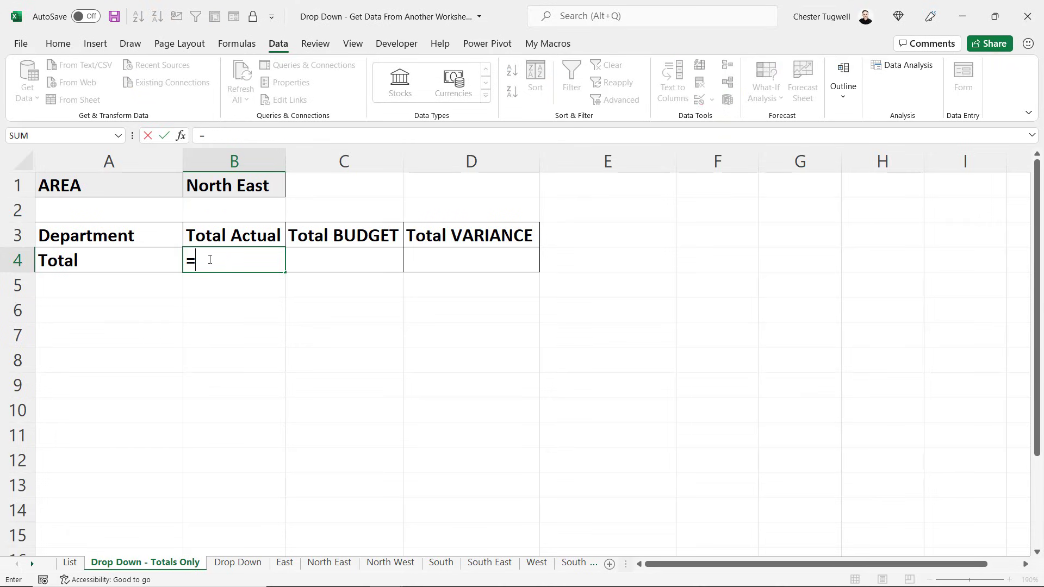
pyautogui.click(328, 564)
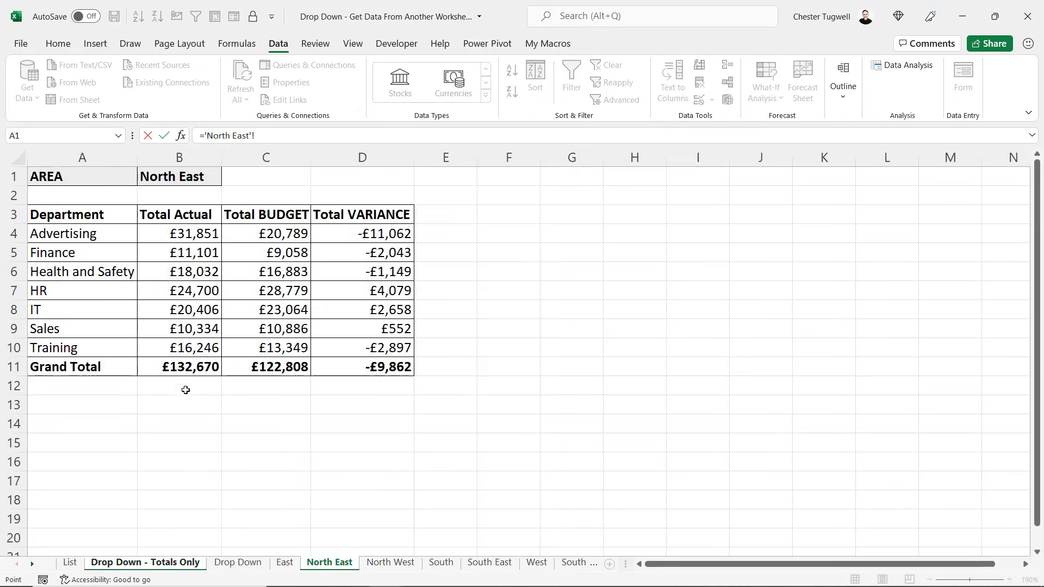
pyautogui.click(178, 364)
pyautogui.press('Return')
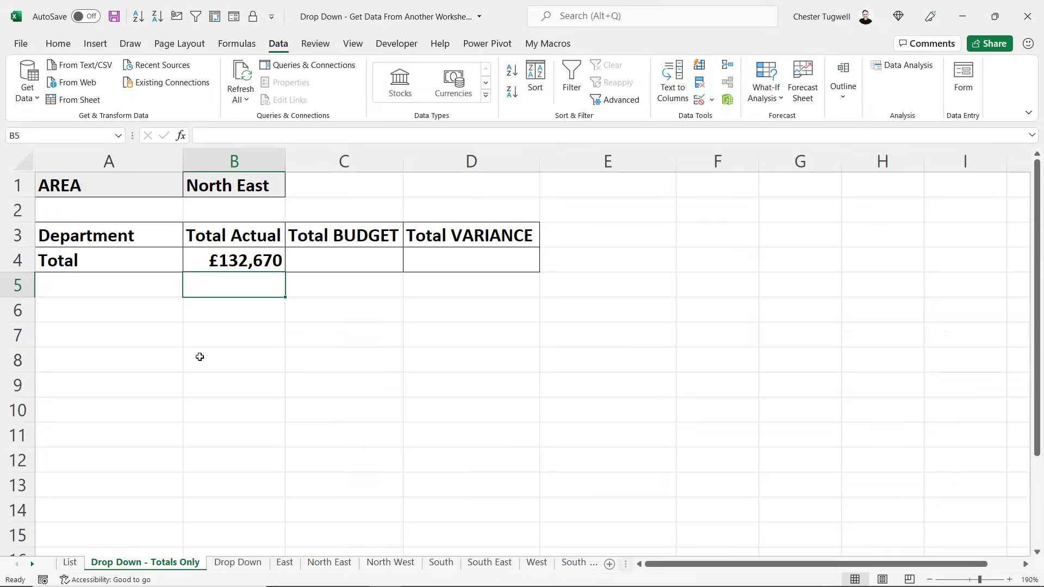
# Begin editing B4's formula just before the quoted 'North East' sheet name
pyautogui.click(248, 260)
pyautogui.doubleClick(249, 260)
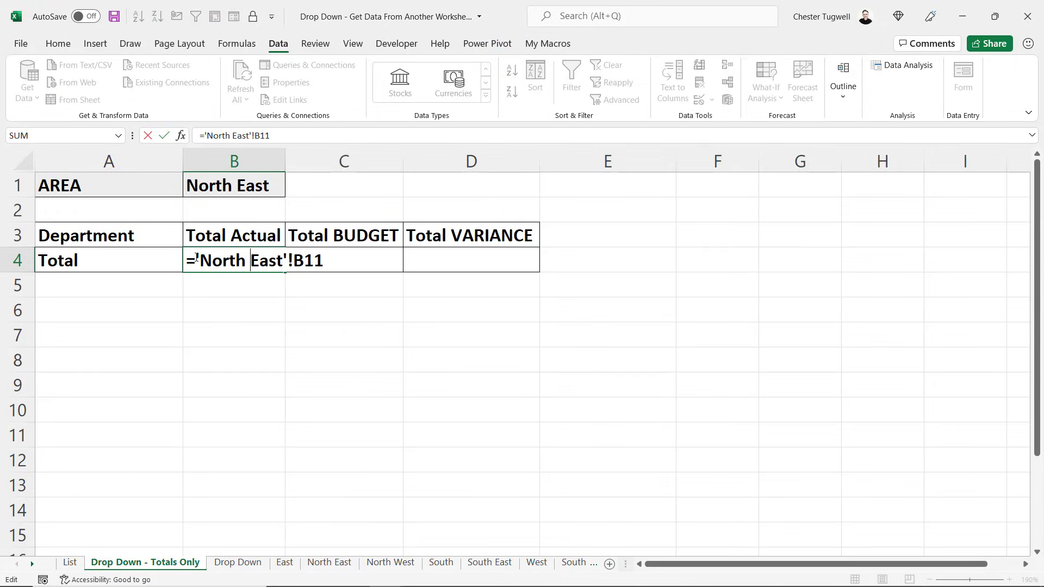
pyautogui.click(202, 261)
# Rebuild B4 as =INDIRECT("'"&B1&"'!B11"), replacing the hard-coded North East name with B1
pyautogui.write('INDIRE')
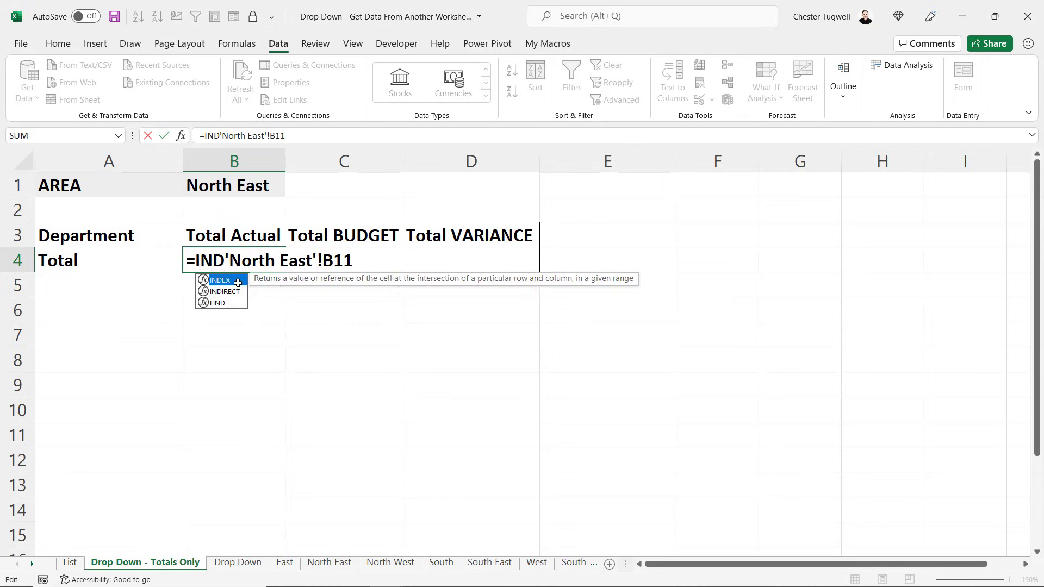
pyautogui.write('CT')
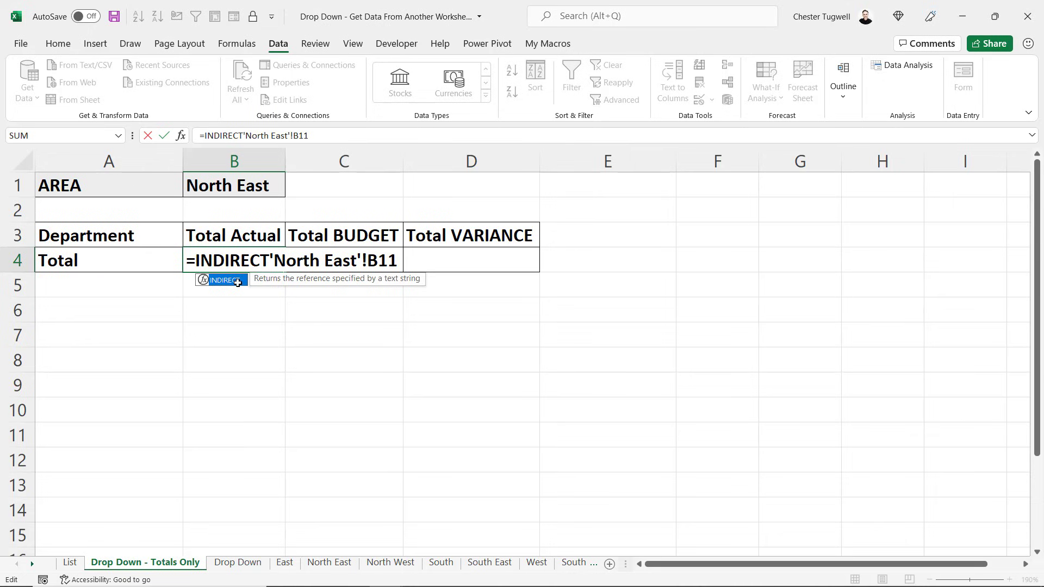
pyautogui.write('(')
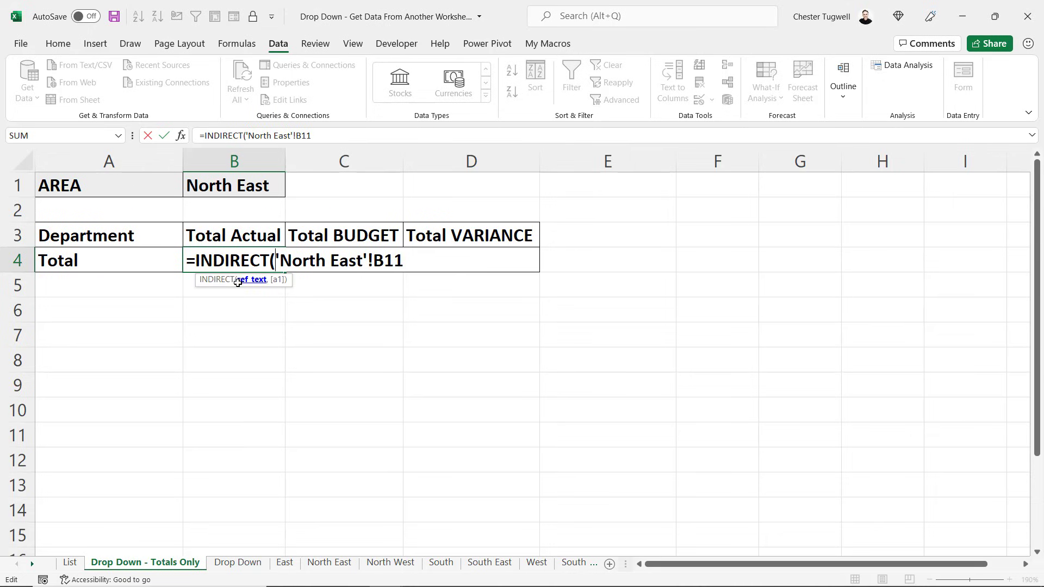
pyautogui.write('"')
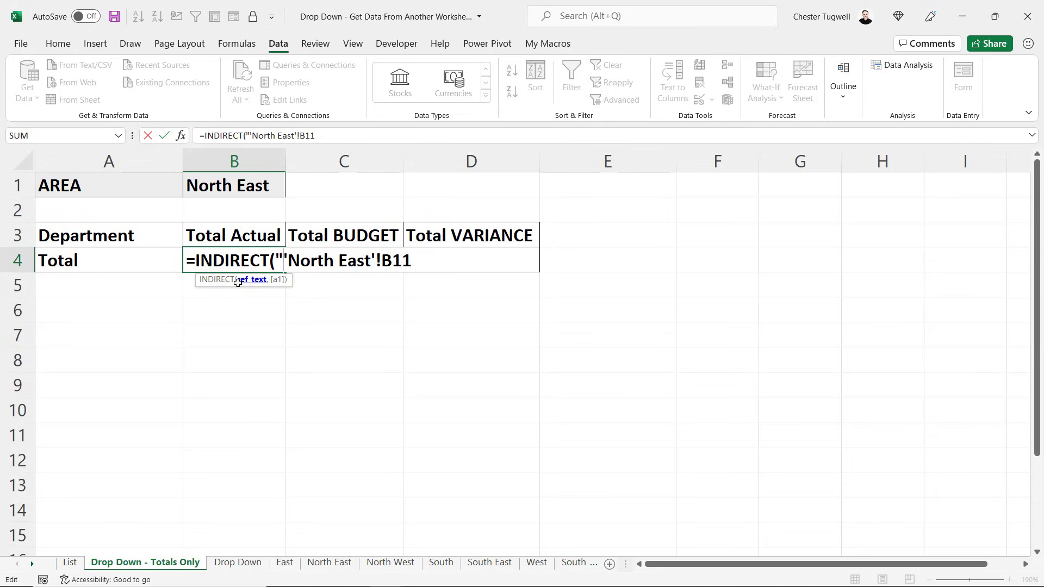
pyautogui.click(293, 259)
pyautogui.write('"&')
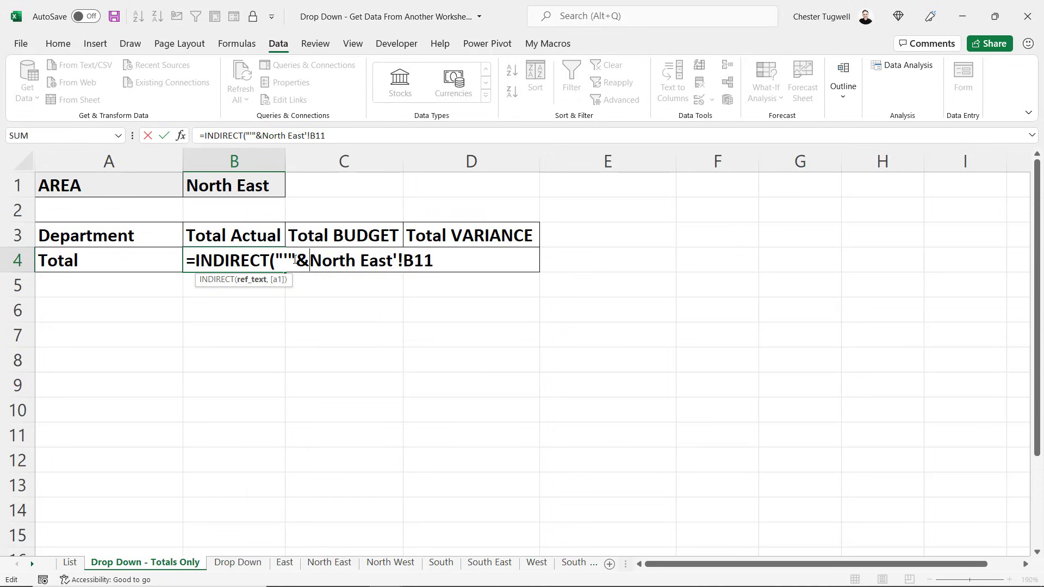
pyautogui.moveTo(394, 260); pyautogui.dragTo(314, 257)
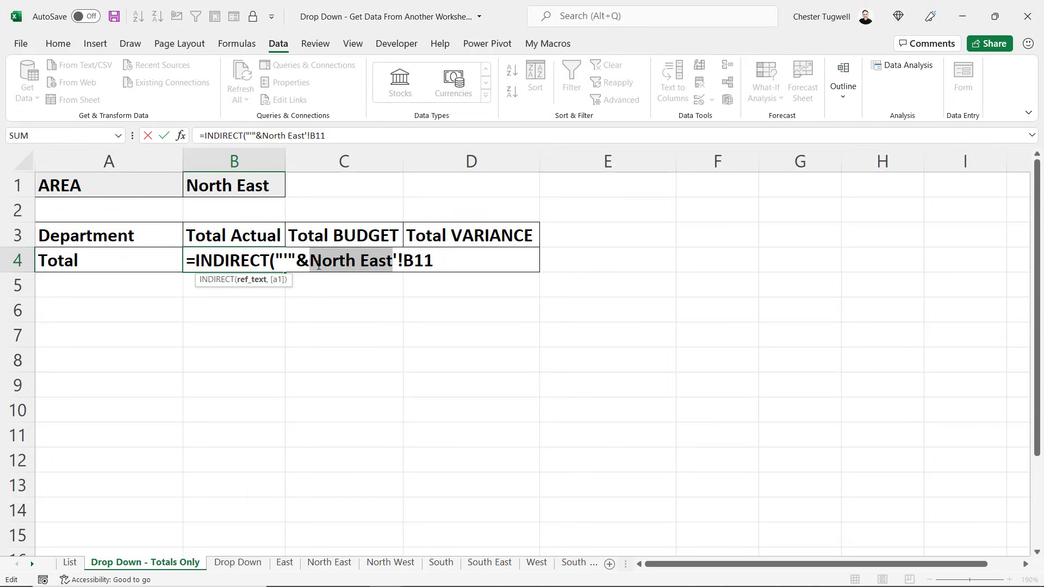
pyautogui.click(242, 184)
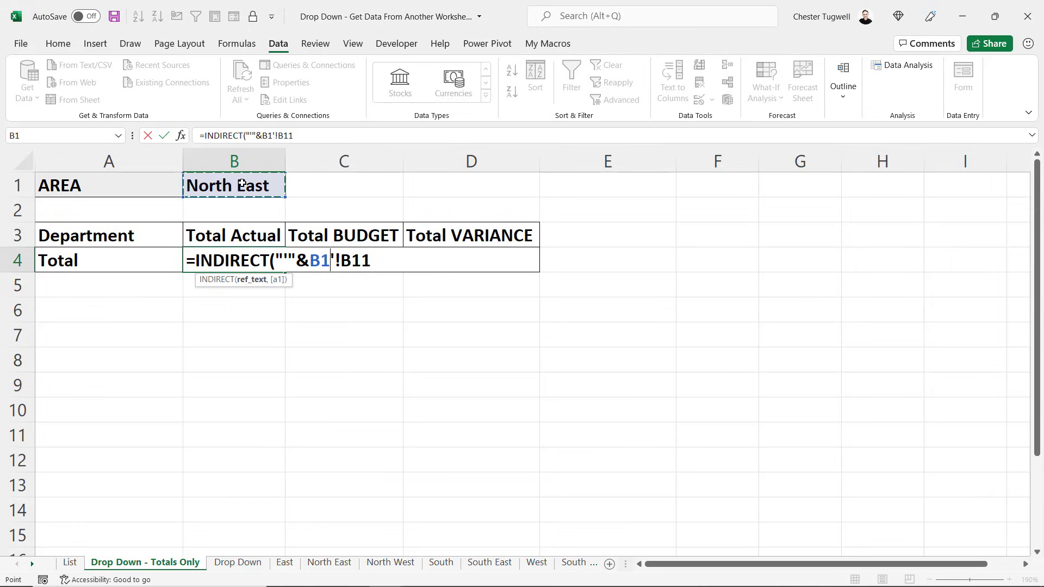
pyautogui.write('&"')
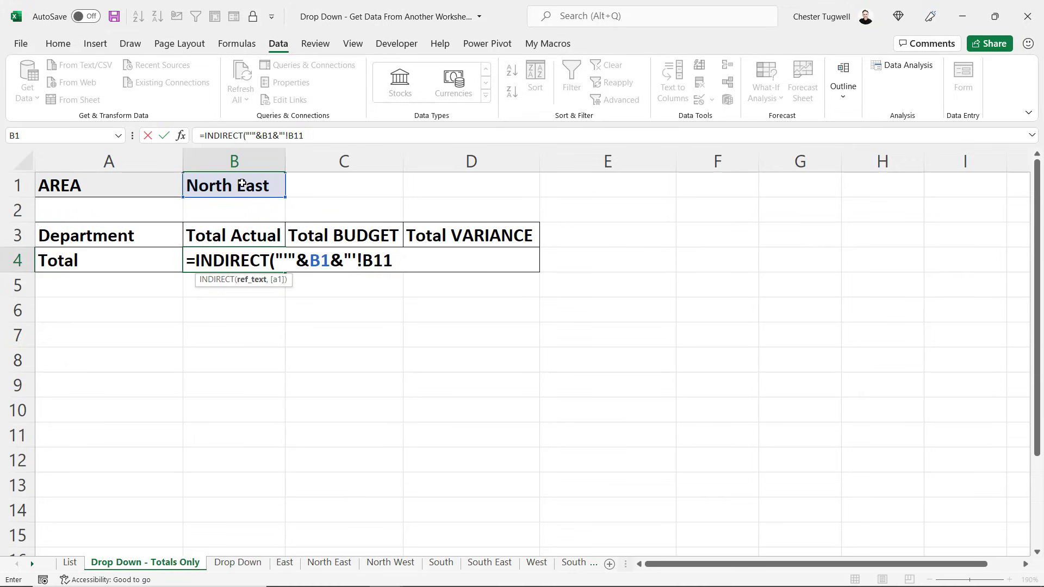
pyautogui.click(395, 259)
# Enter the quoted INDIRECT formula, then switch the area to South East (£117,276) and West (£102,576)
pyautogui.write('")')
pyautogui.press('Return')
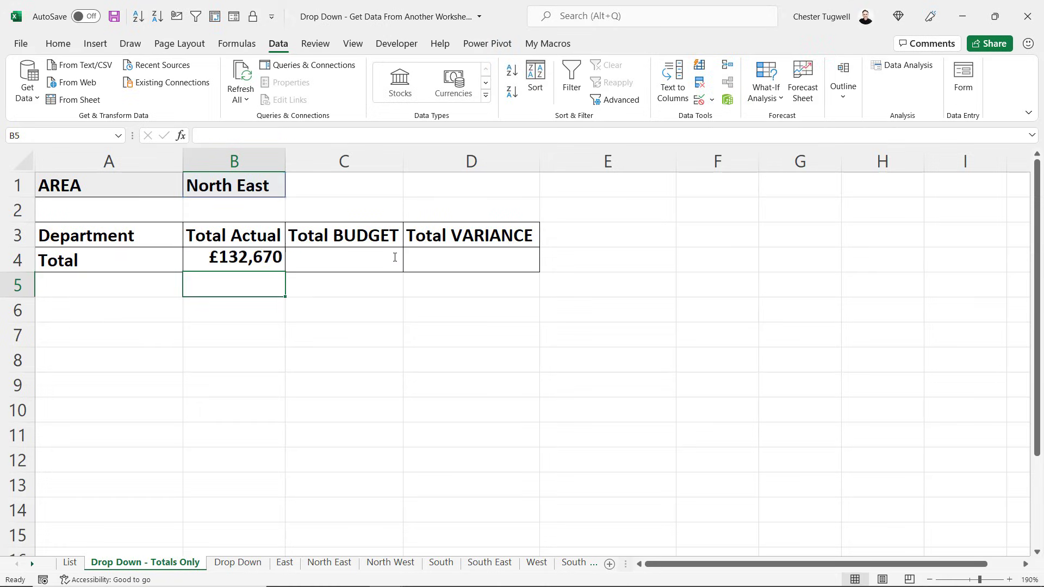
pyautogui.click(275, 188)
pyautogui.click(291, 190)
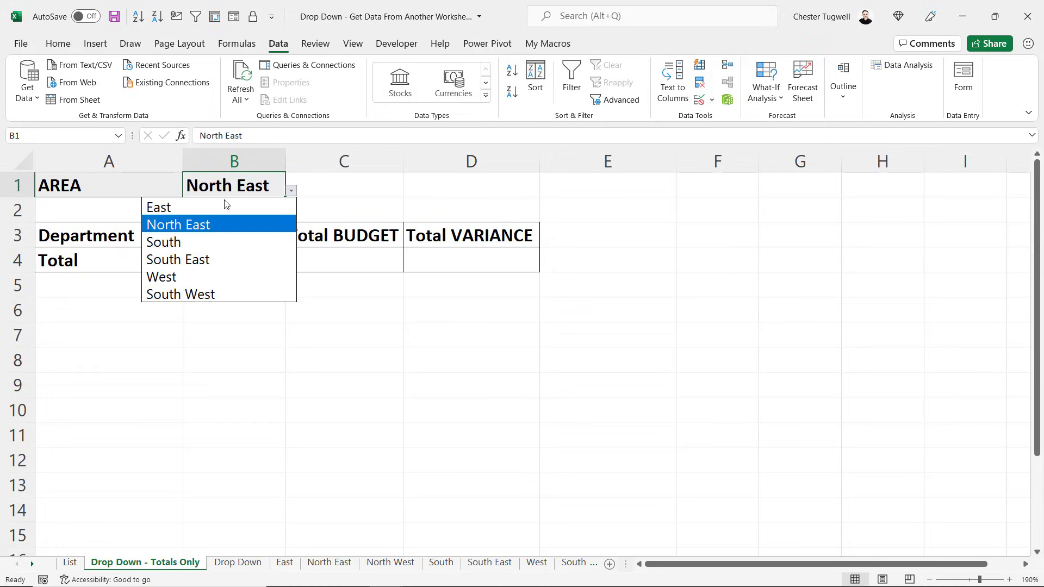
pyautogui.click(201, 260)
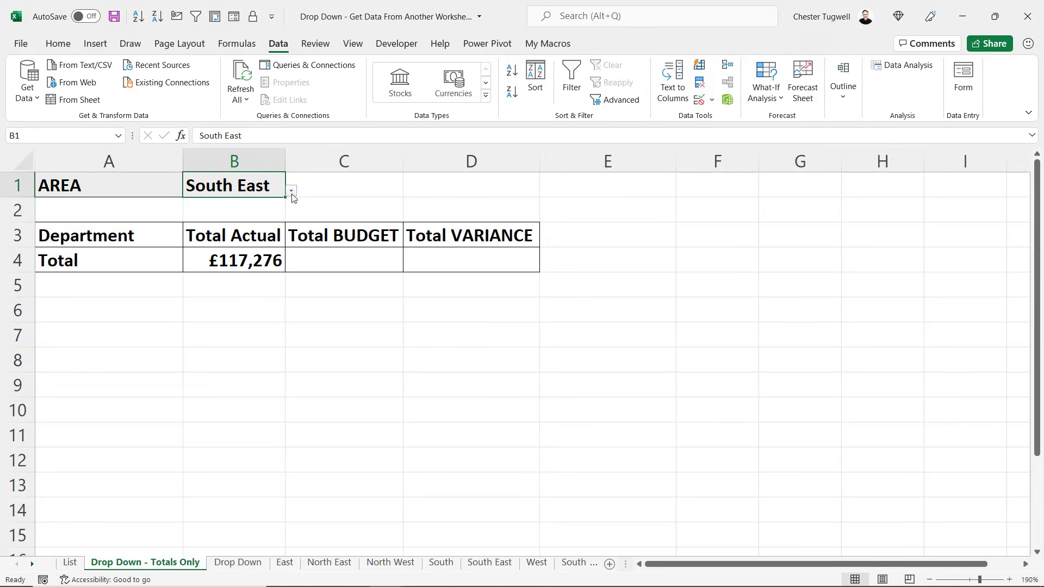
pyautogui.click(291, 190)
pyautogui.click(195, 275)
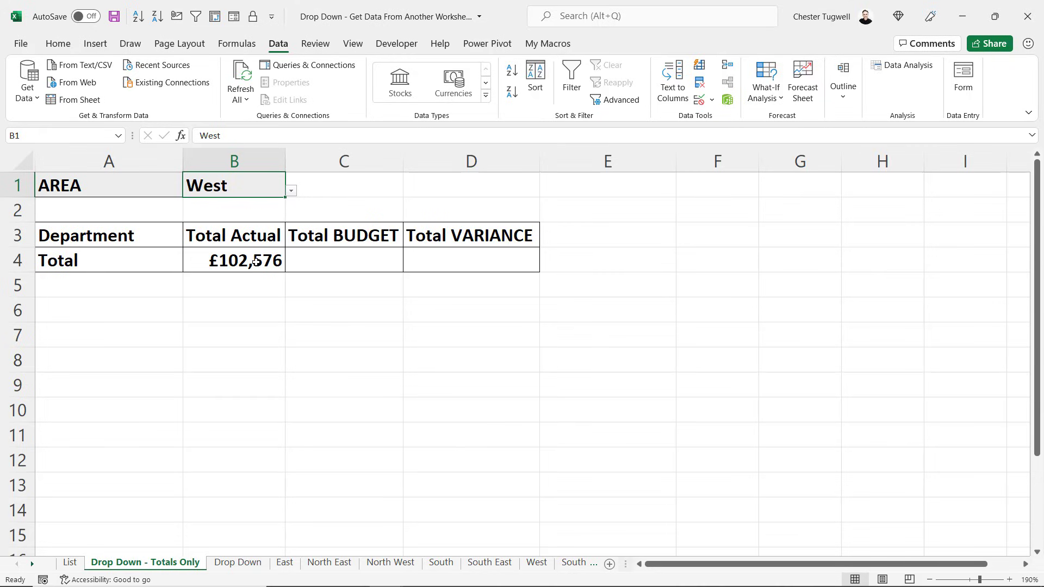
# Lock the area reference in B4's INDIRECT formula as $B$1, keeping £102,576 for West
pyautogui.doubleClick(255, 262)
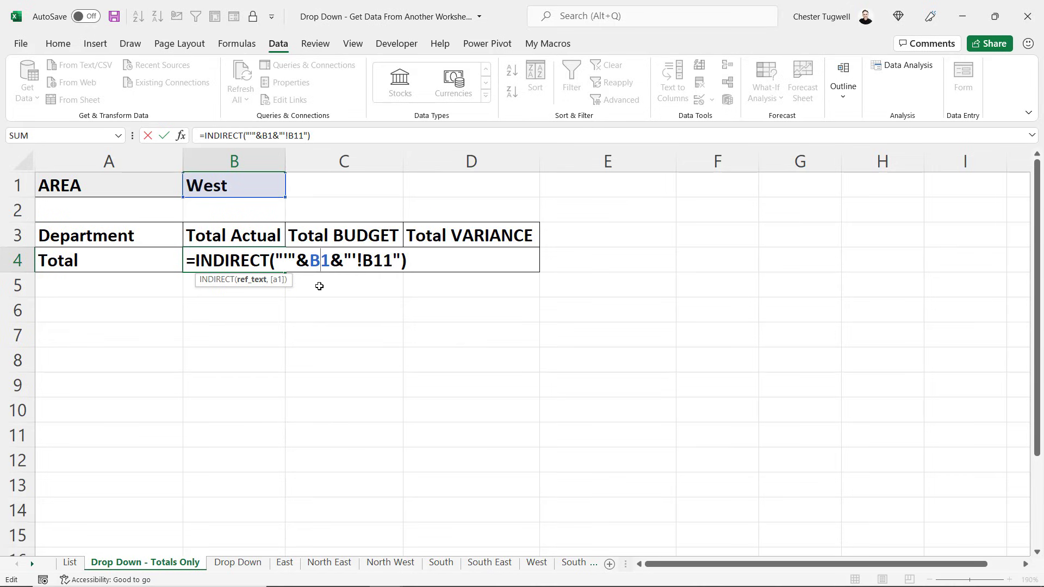
pyautogui.press('F4')
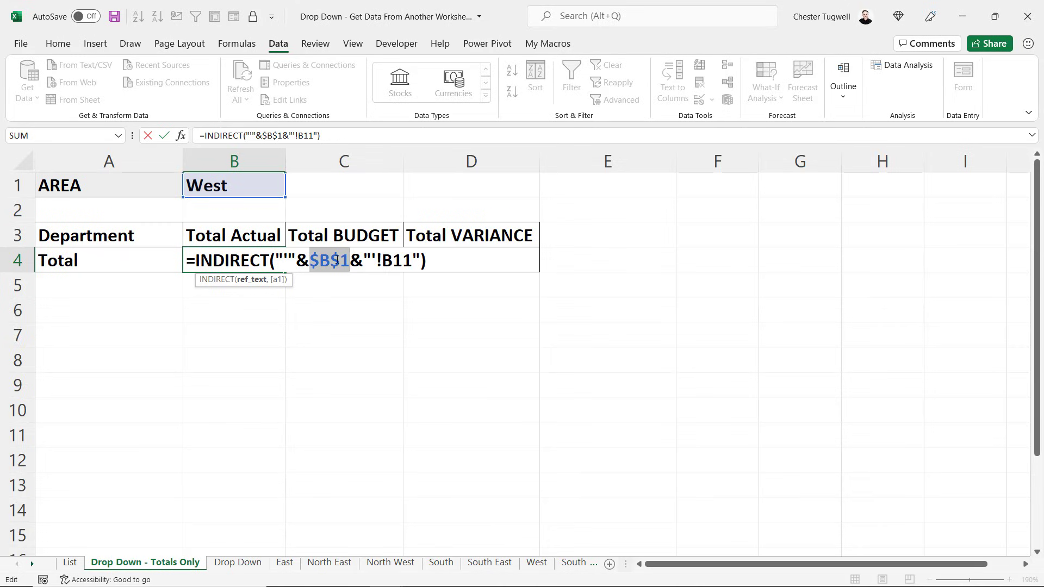
pyautogui.press('Return')
pyautogui.click(281, 265)
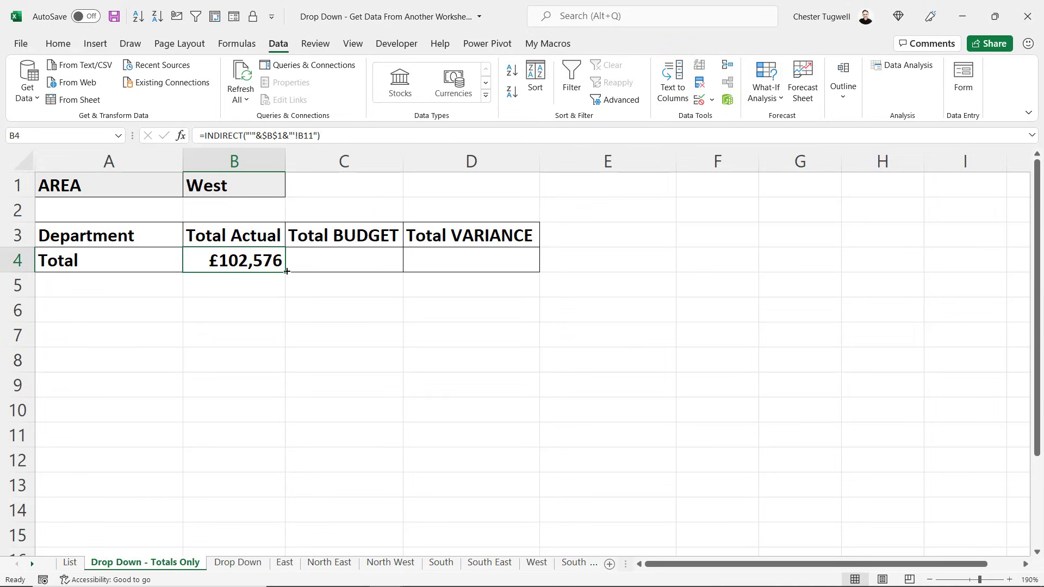
# Copy B4's formula across to D4 and point Total BUDGET at C11, showing £125,345
pyautogui.moveTo(287, 271); pyautogui.dragTo(484, 272)
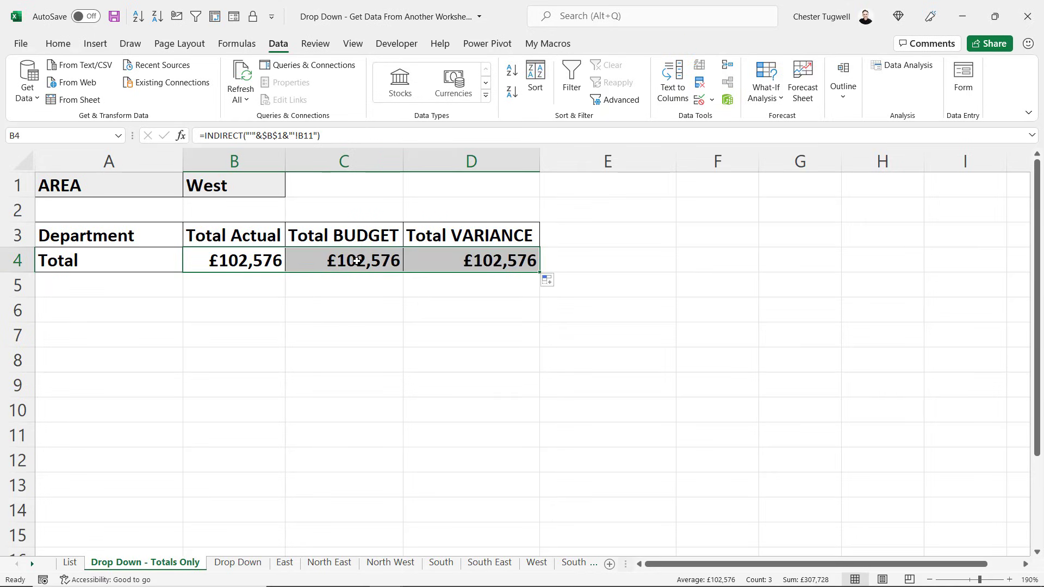
pyautogui.doubleClick(366, 267)
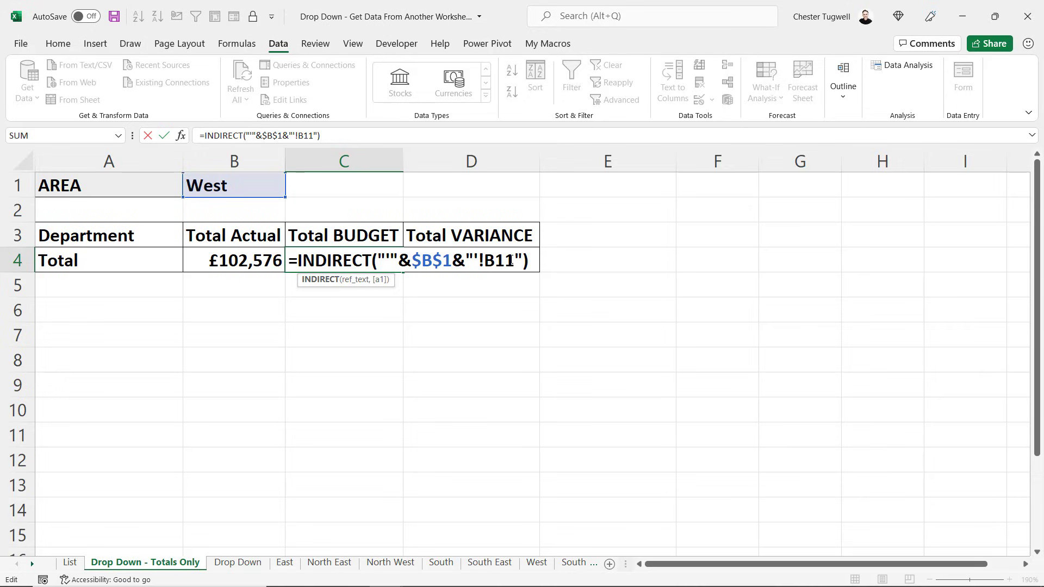
pyautogui.click(498, 265)
pyautogui.click(495, 261)
pyautogui.press('BackSpace')
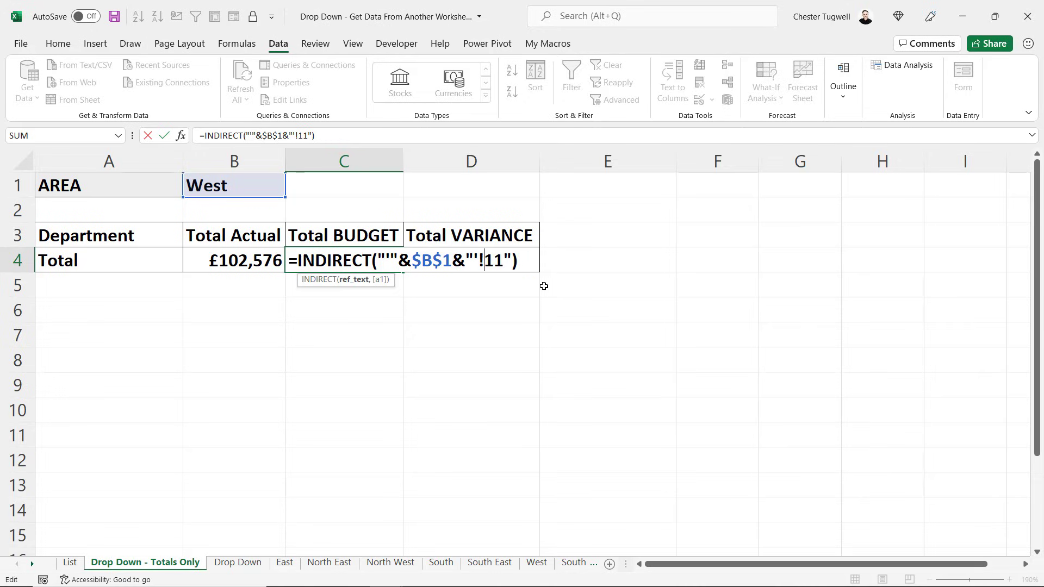
pyautogui.write('C')
pyautogui.press('Return')
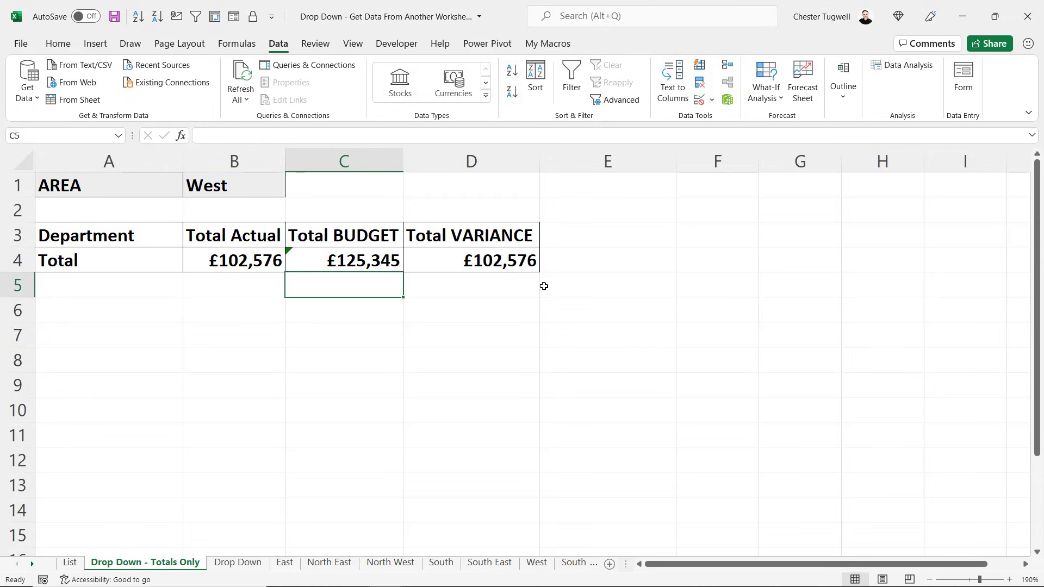
# Point the Total VARIANCE formula at D11 so it shows £22,769
pyautogui.doubleClick(490, 262)
pyautogui.click(613, 262)
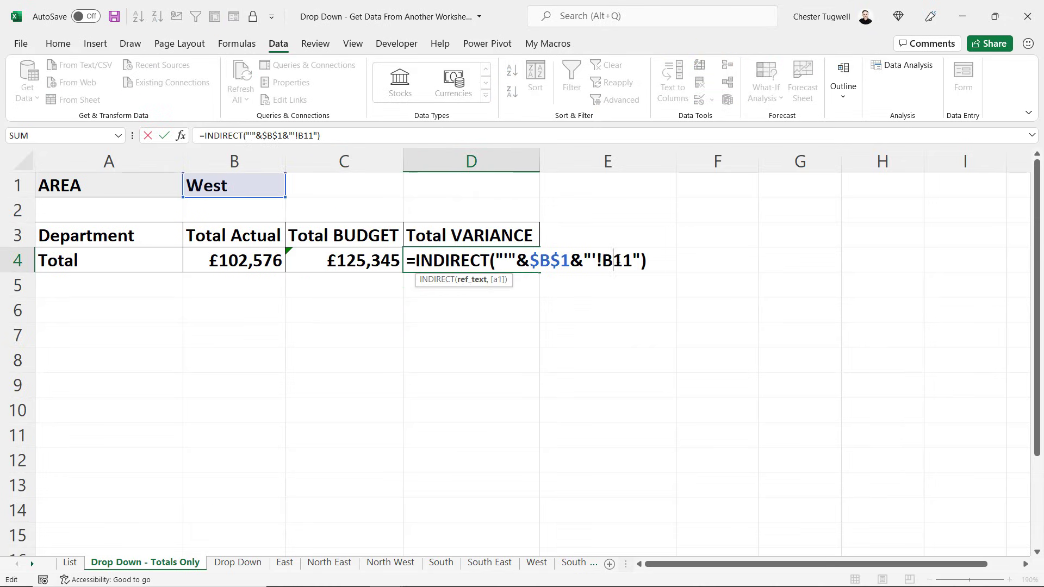
pyautogui.press('BackSpace')
pyautogui.write('D')
pyautogui.press('Return')
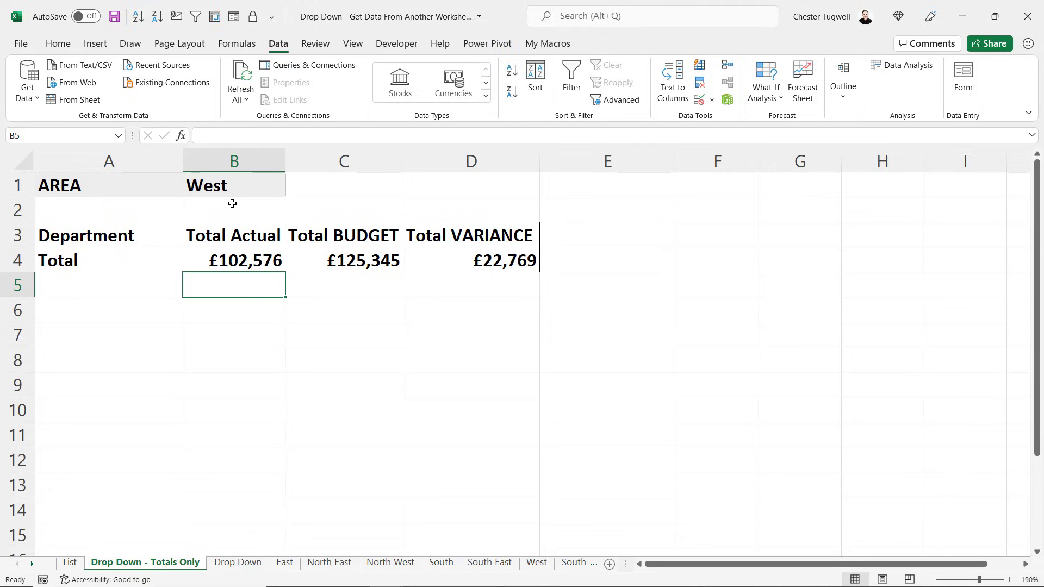
pyautogui.click(231, 185)
# Check the B1 area list and close it without changing the area
pyautogui.click(292, 190)
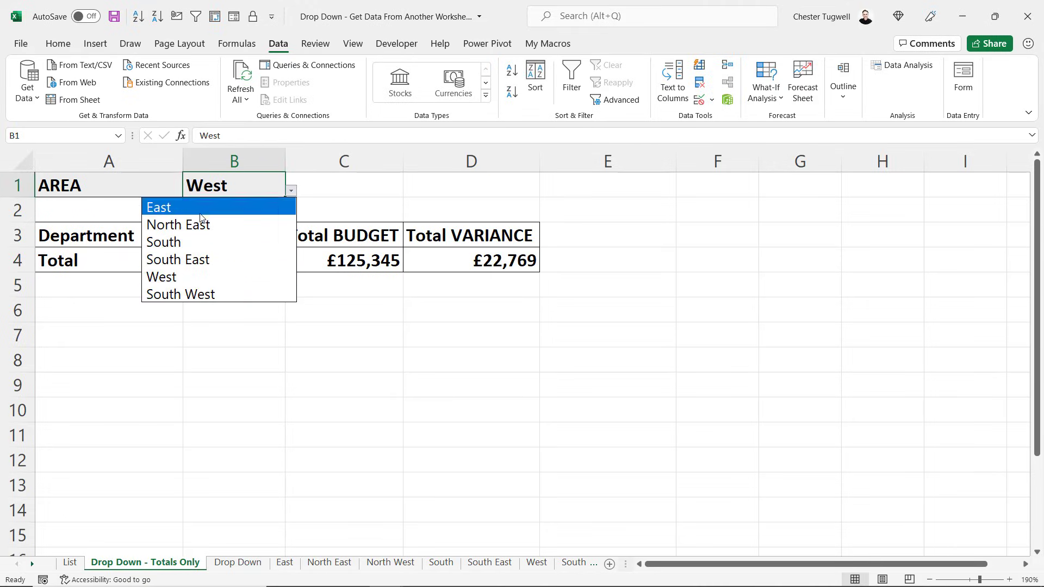
pyautogui.press('Escape')
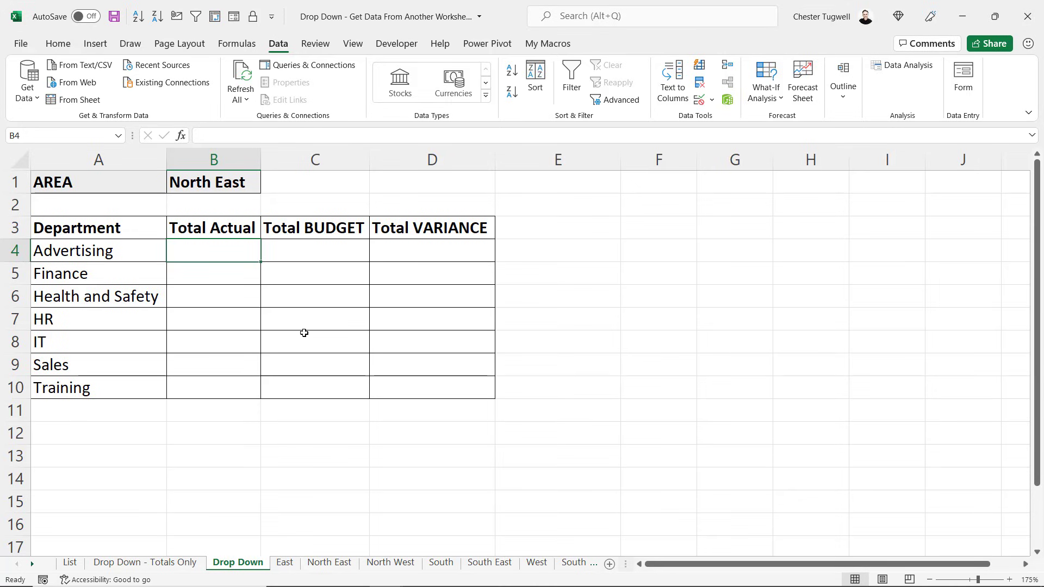
# Start a VLOOKUP in B4 that looks up A4 in 'North East'!$A$4:$D$10
pyautogui.write('=vl')
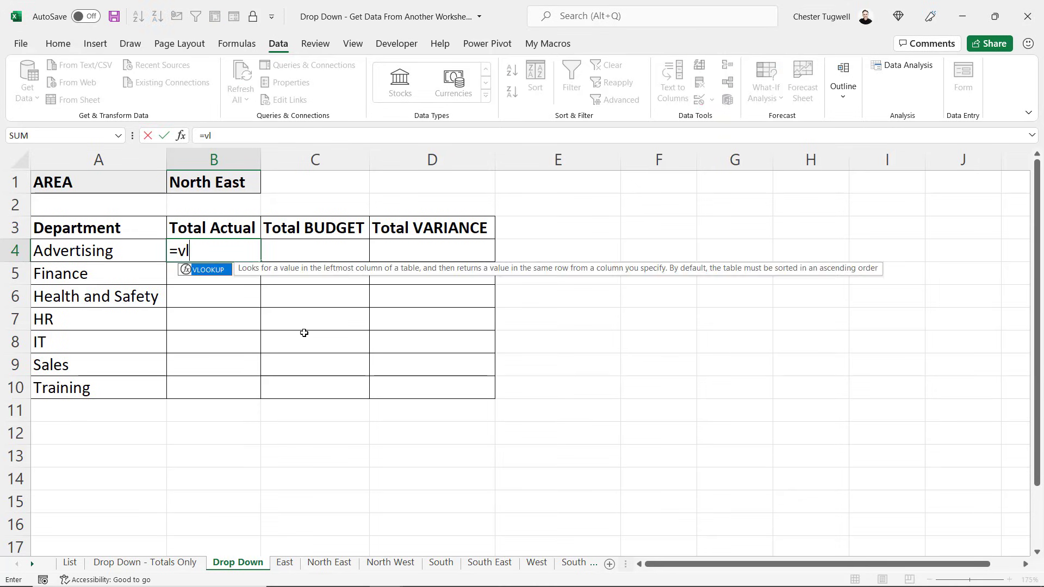
pyautogui.press('Tab')
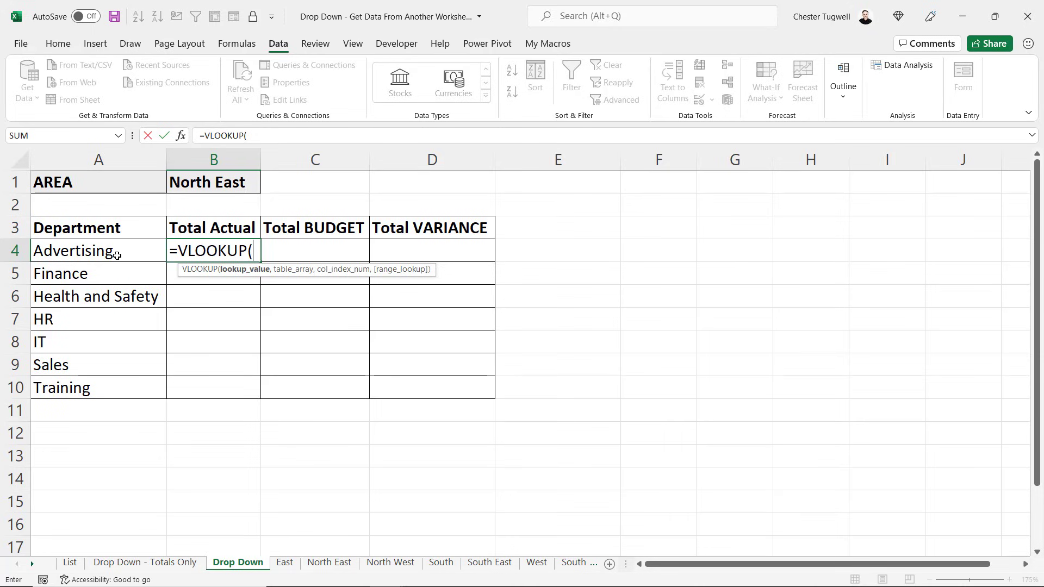
pyautogui.click(85, 250)
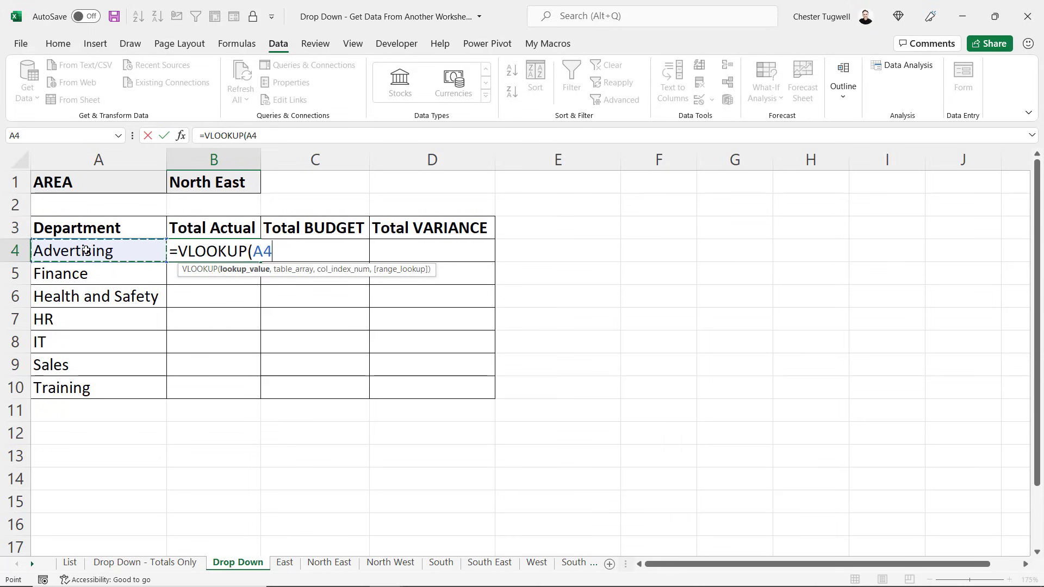
pyautogui.write(',')
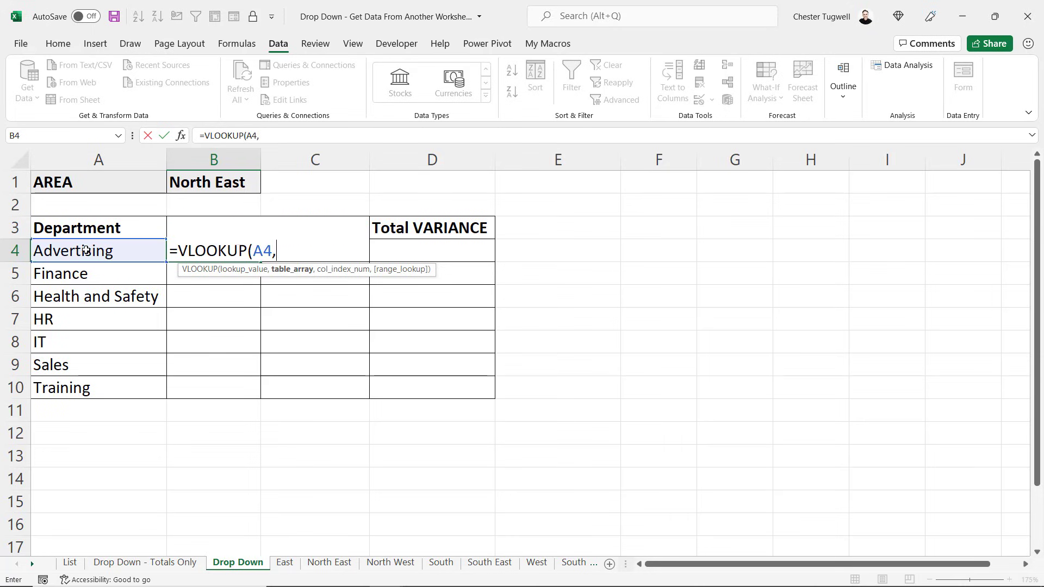
pyautogui.click(318, 564)
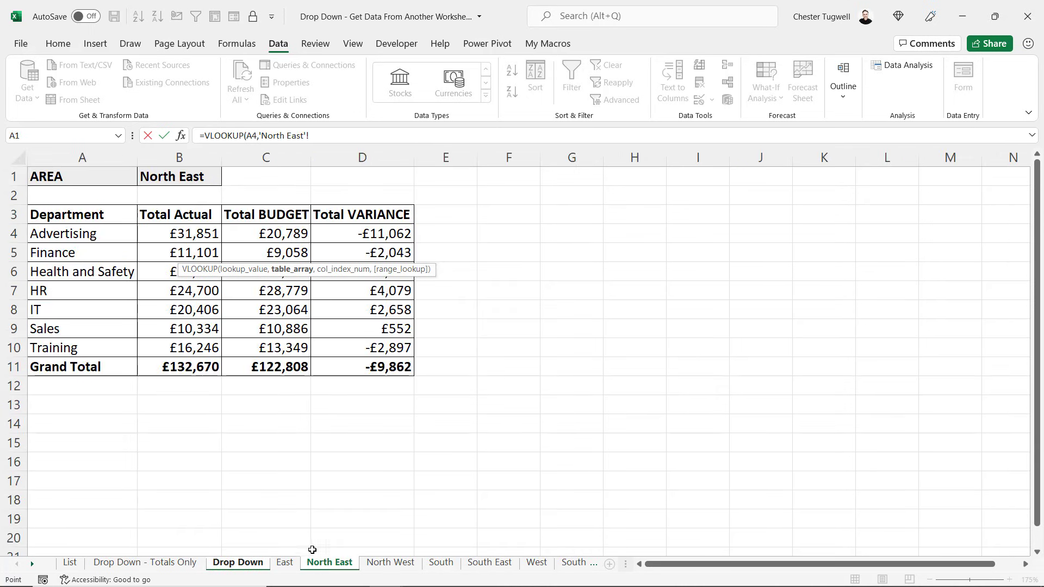
pyautogui.moveTo(95, 233); pyautogui.dragTo(356, 348)
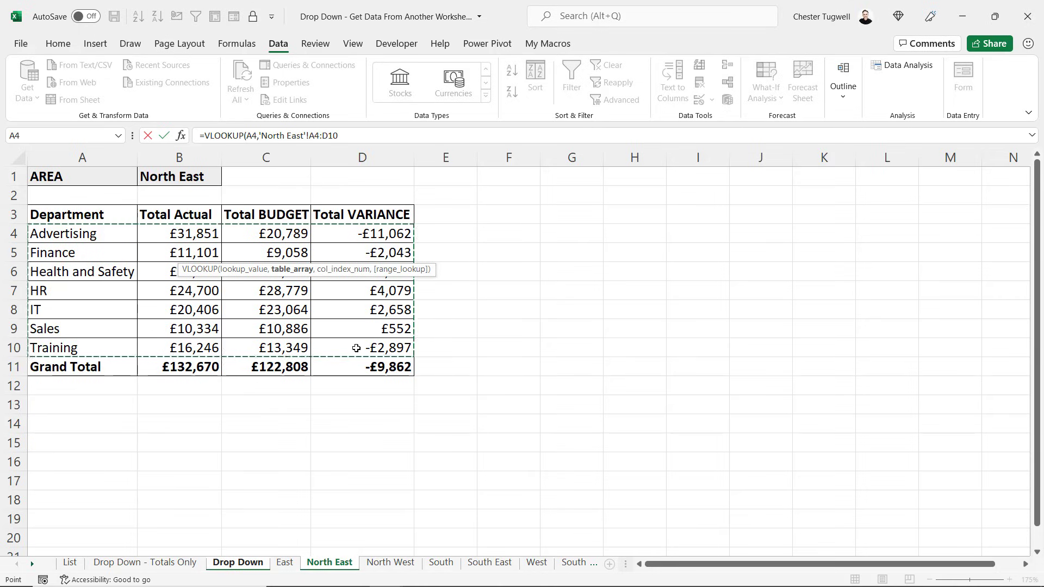
pyautogui.press('F4')
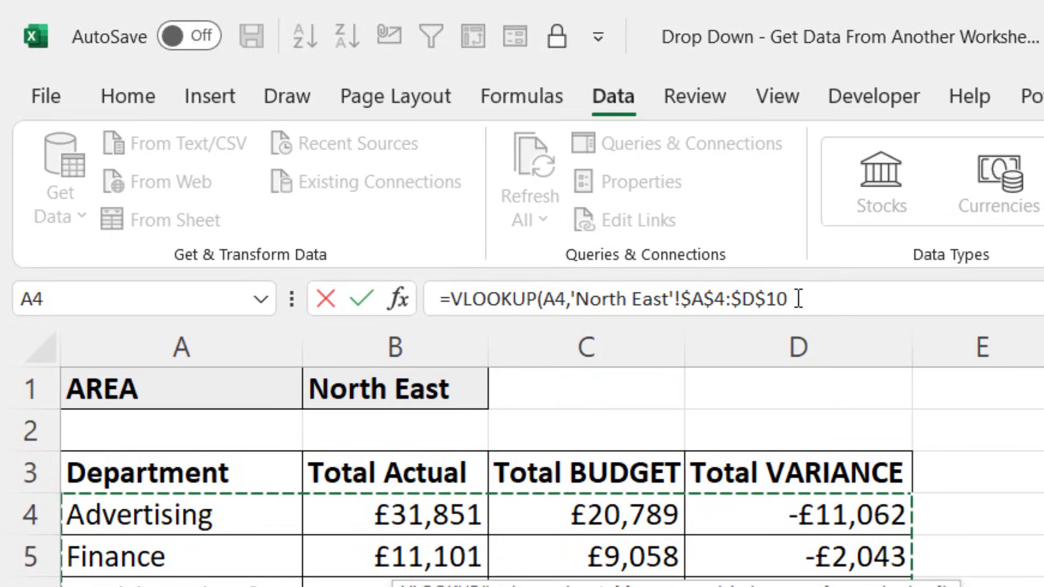
# Finish the lookup with column index 2 and exact match, giving Advertising £31,851
pyautogui.click(768, 290)
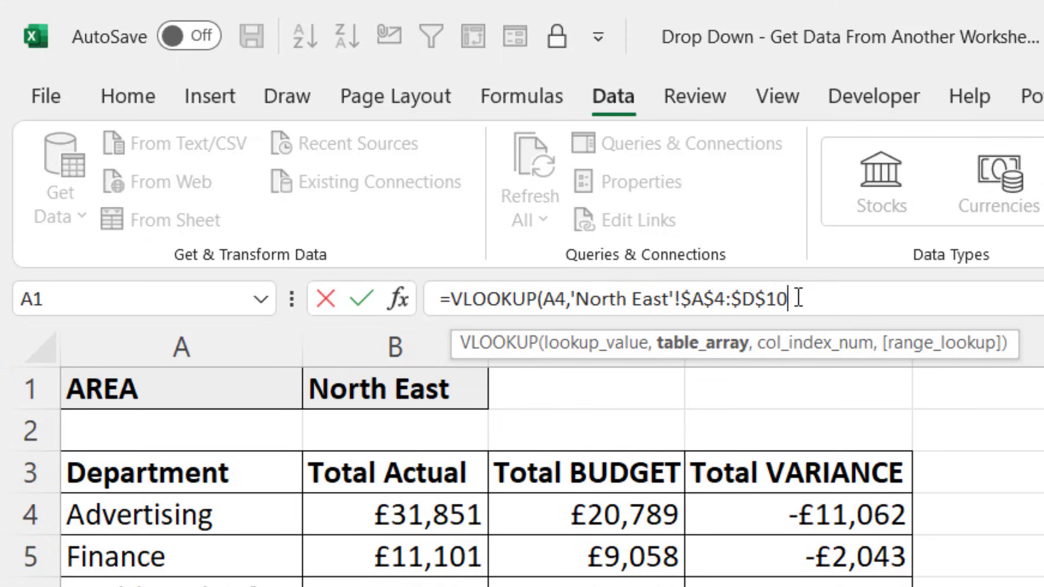
pyautogui.write(',')
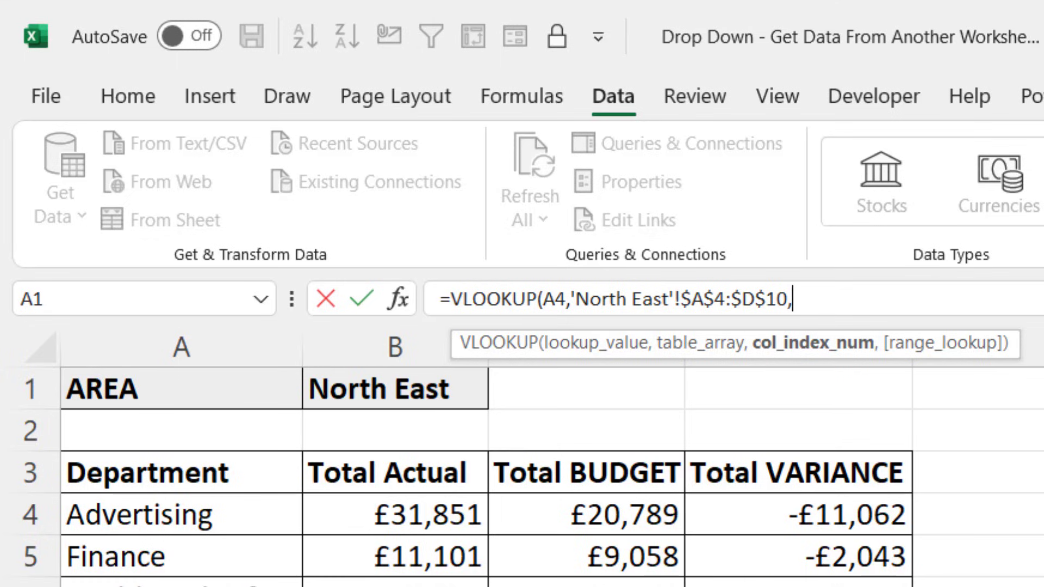
pyautogui.write('2,')
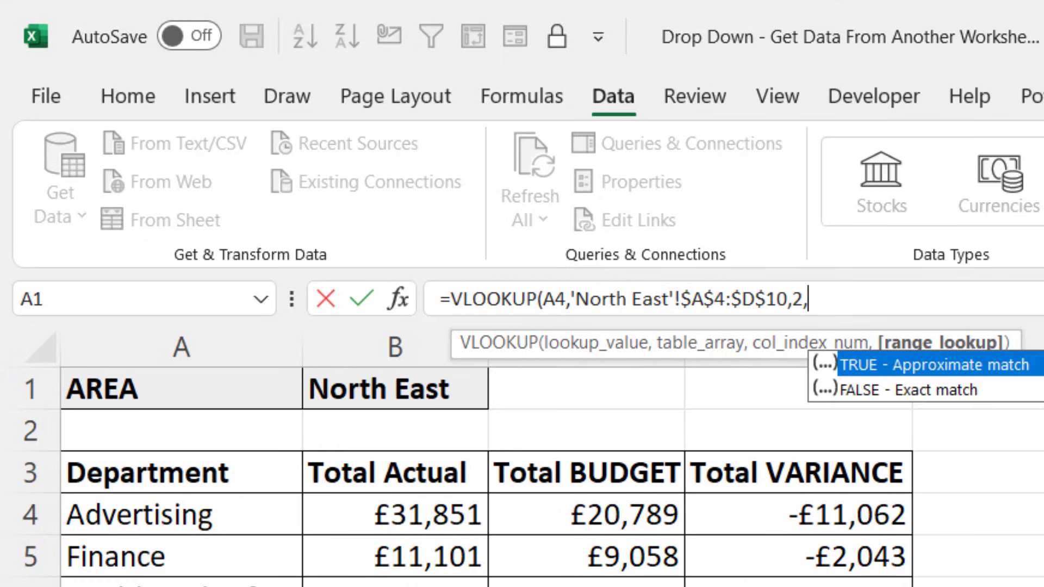
pyautogui.click(881, 392)
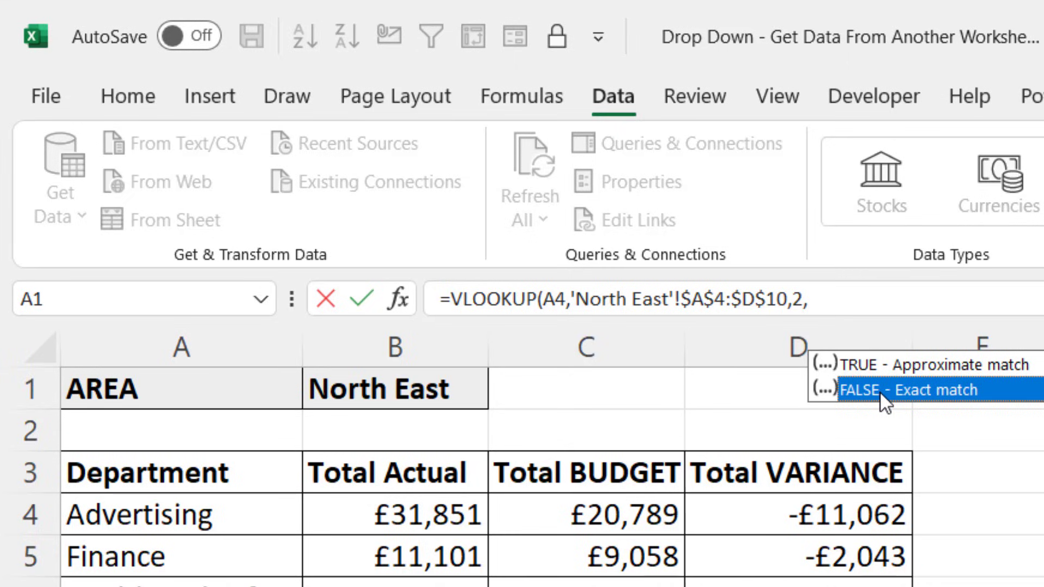
pyautogui.doubleClick(880, 393)
pyautogui.write(')')
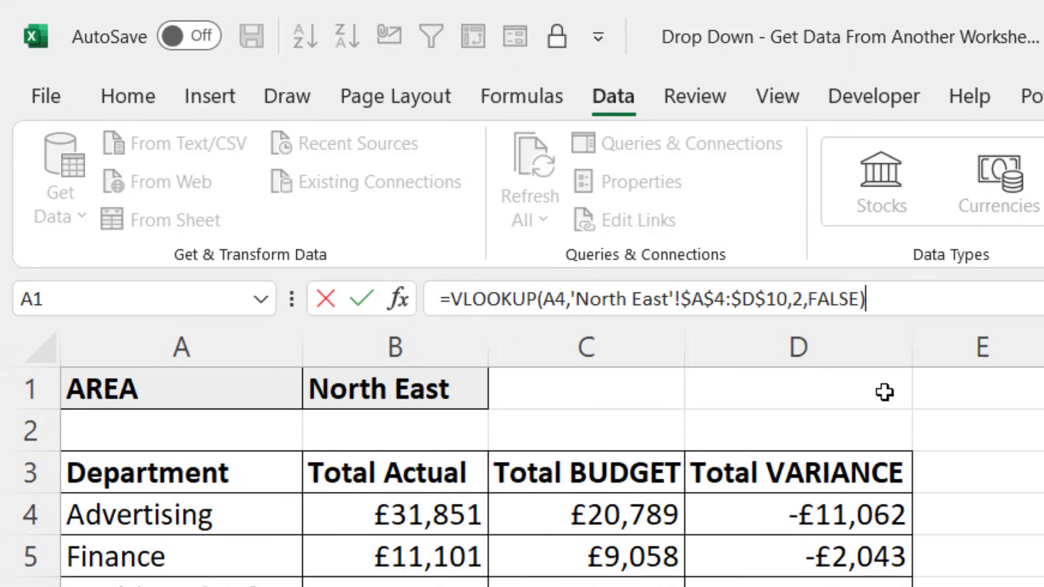
pyautogui.press('Return')
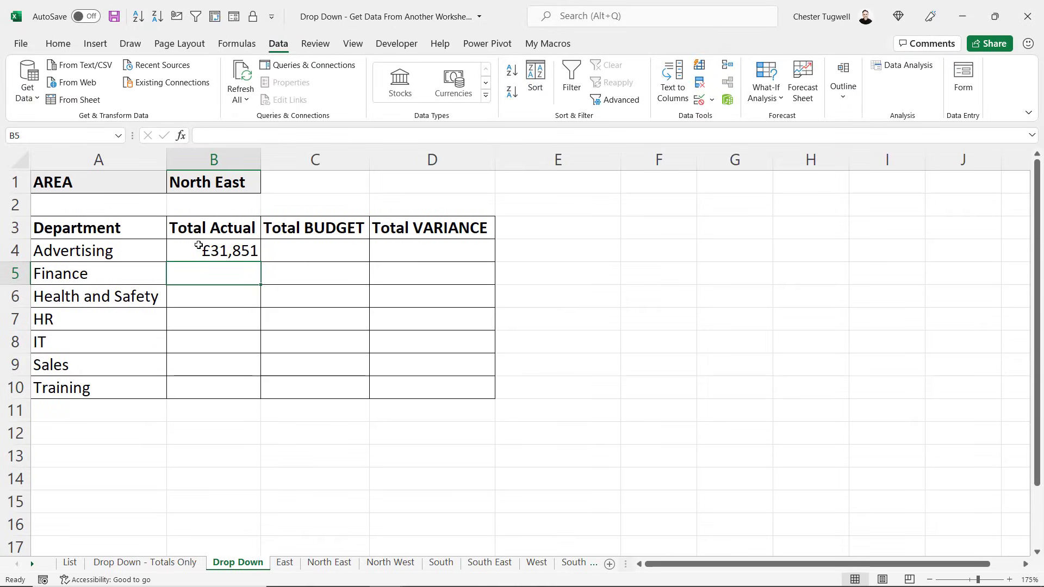
# Set the area in B1 to South
pyautogui.click(251, 185)
pyautogui.click(266, 188)
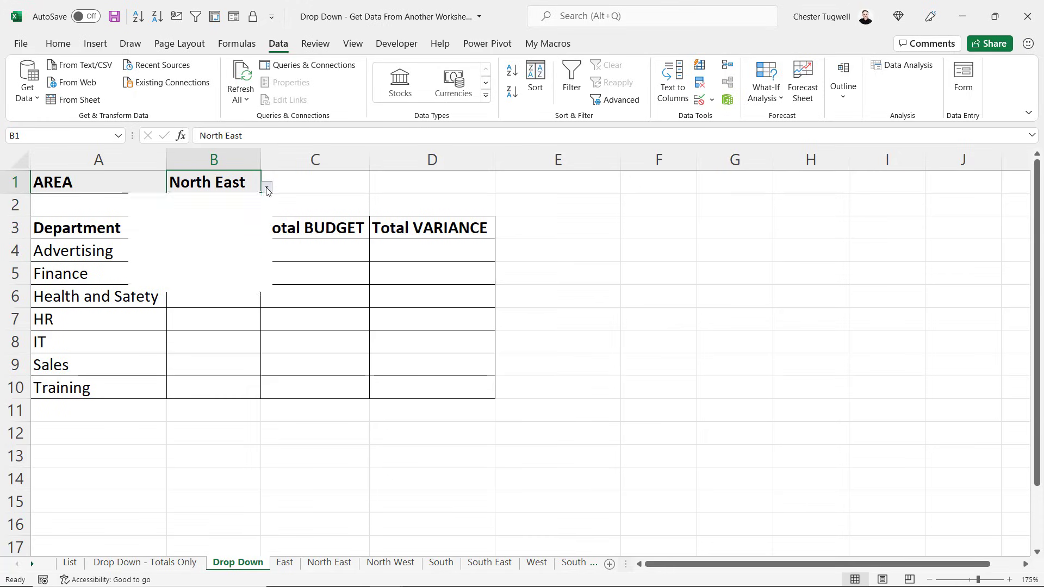
pyautogui.click(204, 236)
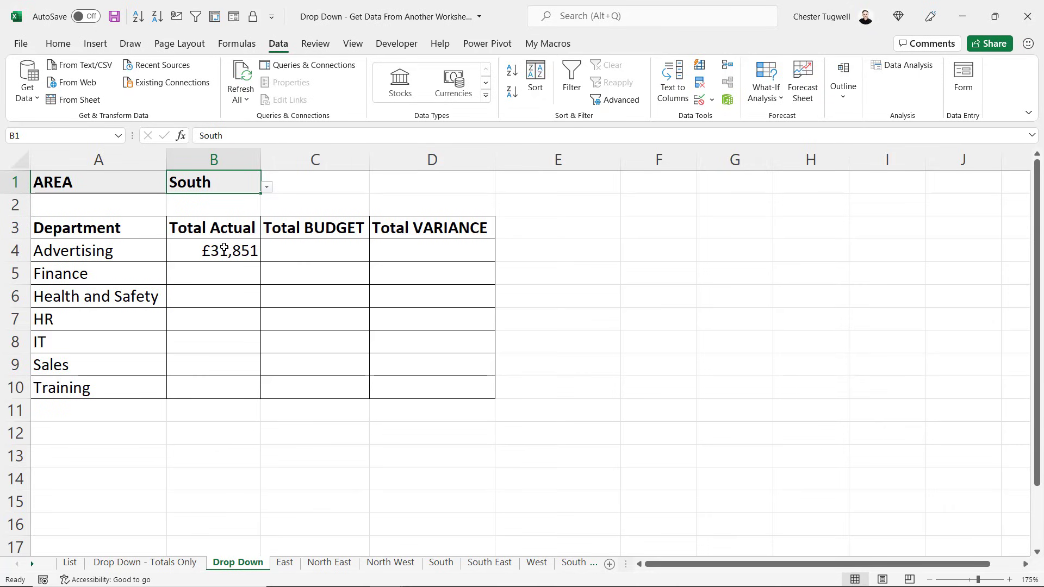
# Wrap B4's lookup range in INDIRECT built from B1, returning South's £5,683
pyautogui.doubleClick(224, 250)
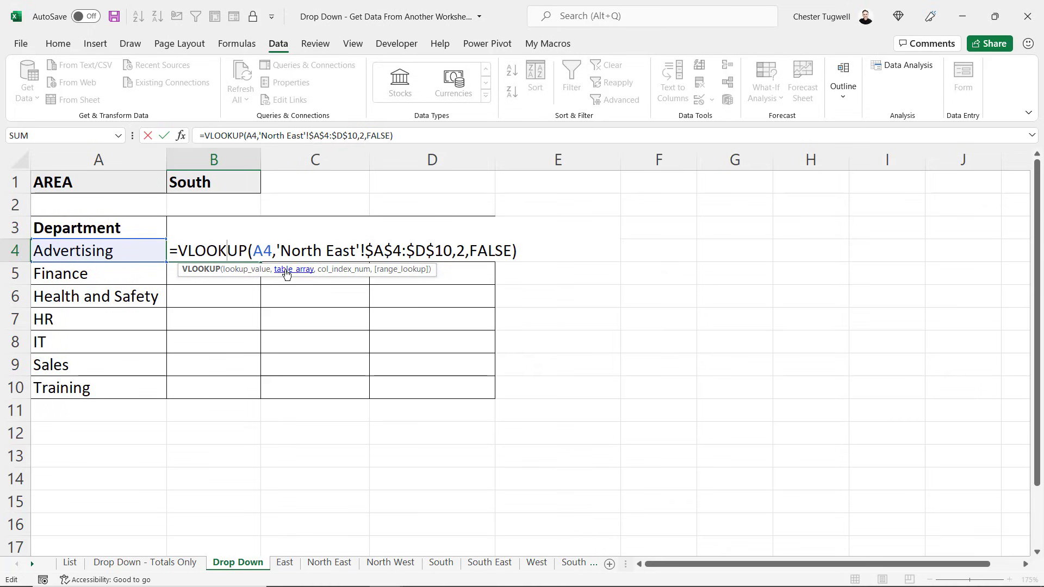
pyautogui.click(278, 248)
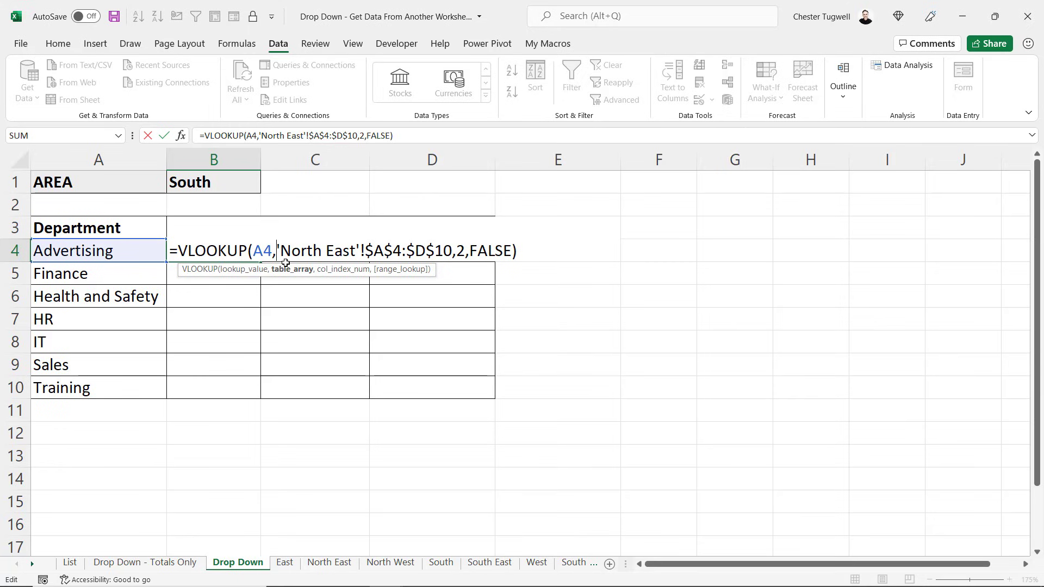
pyautogui.write('indirect')
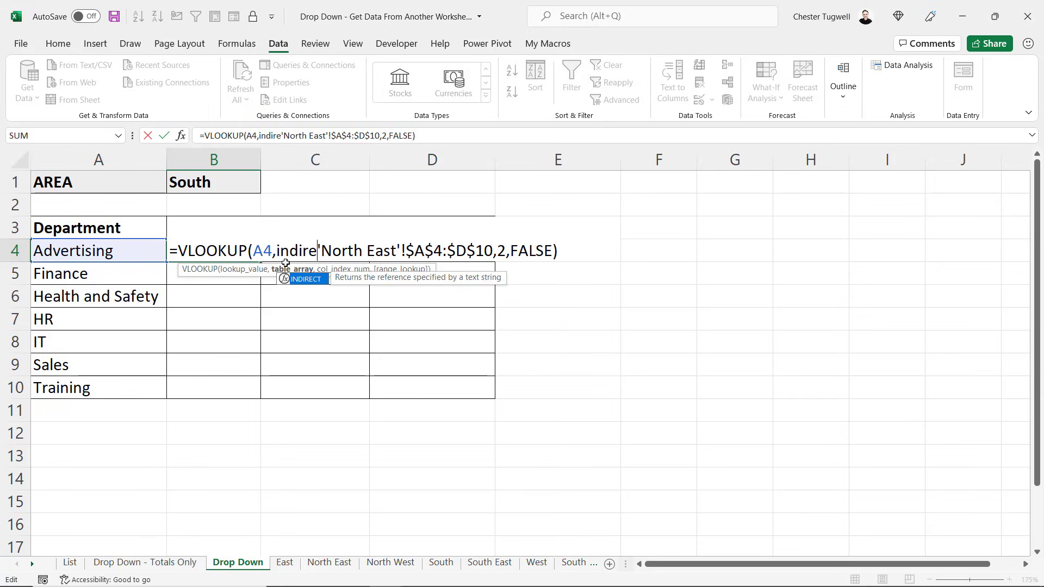
pyautogui.write('(')
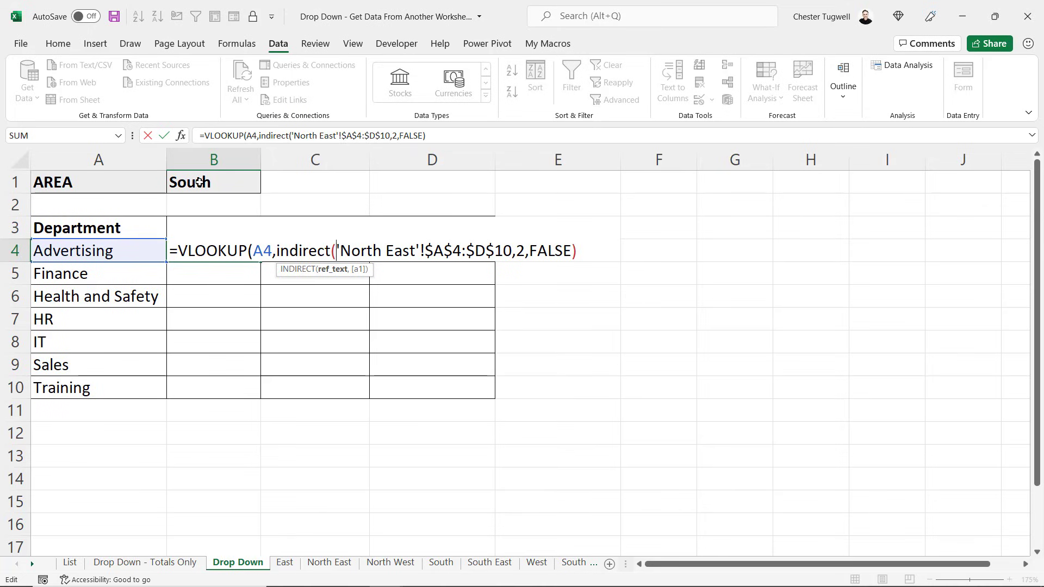
pyautogui.write('"\'')
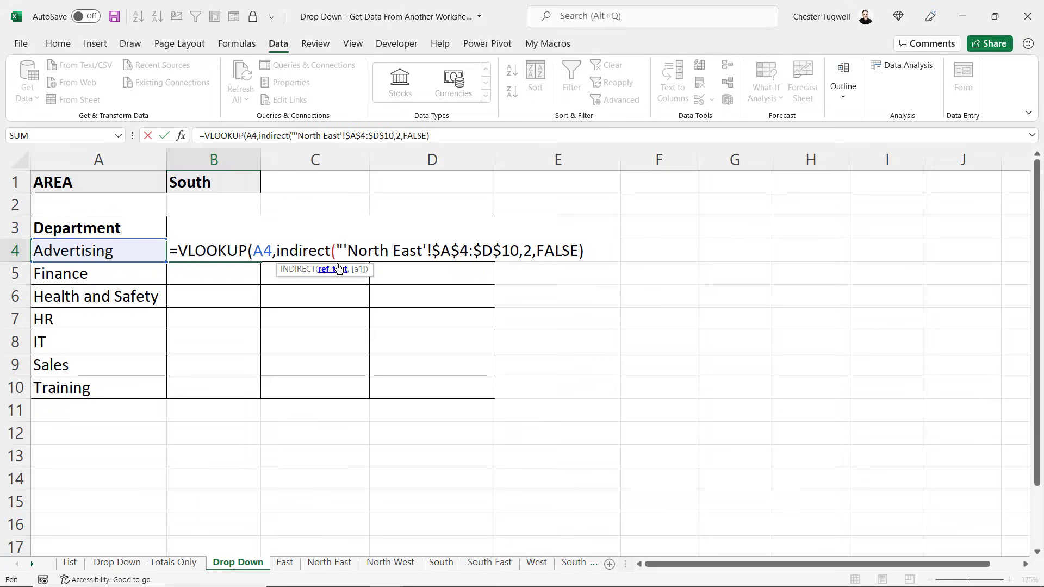
pyautogui.write('"')
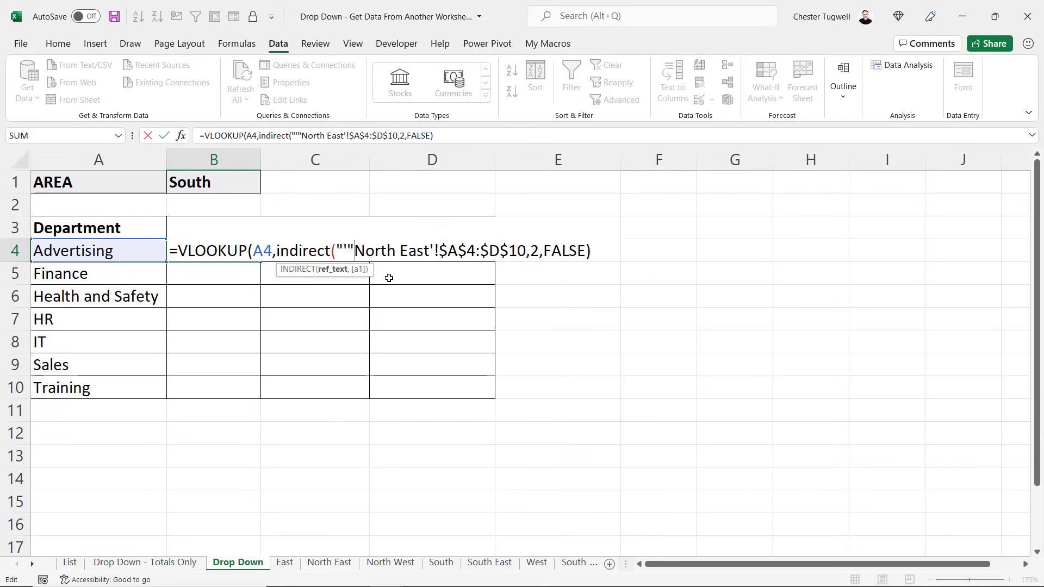
pyautogui.write('&')
pyautogui.moveTo(366, 251); pyautogui.dragTo(442, 251)
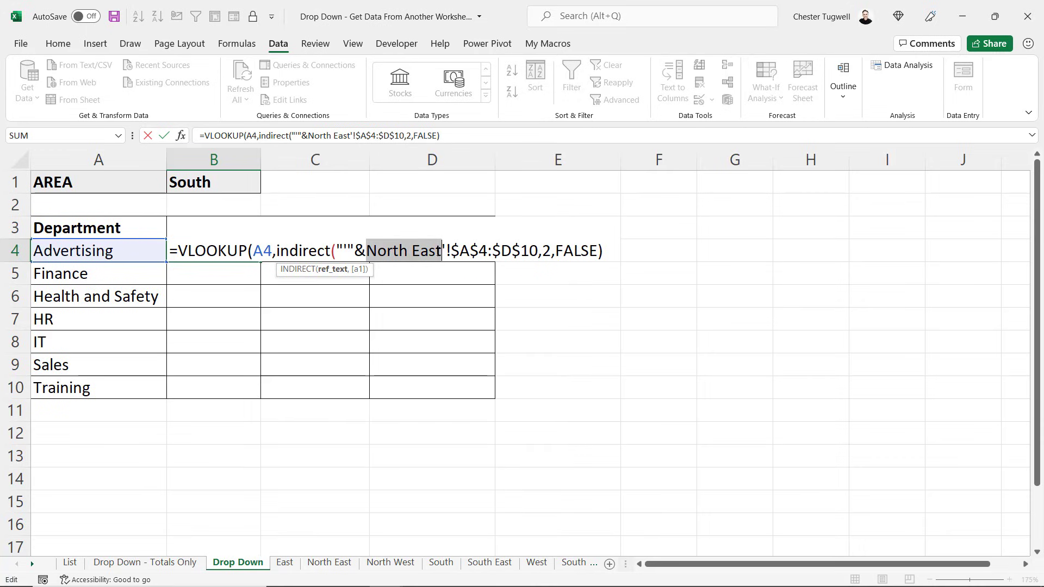
pyautogui.click(205, 184)
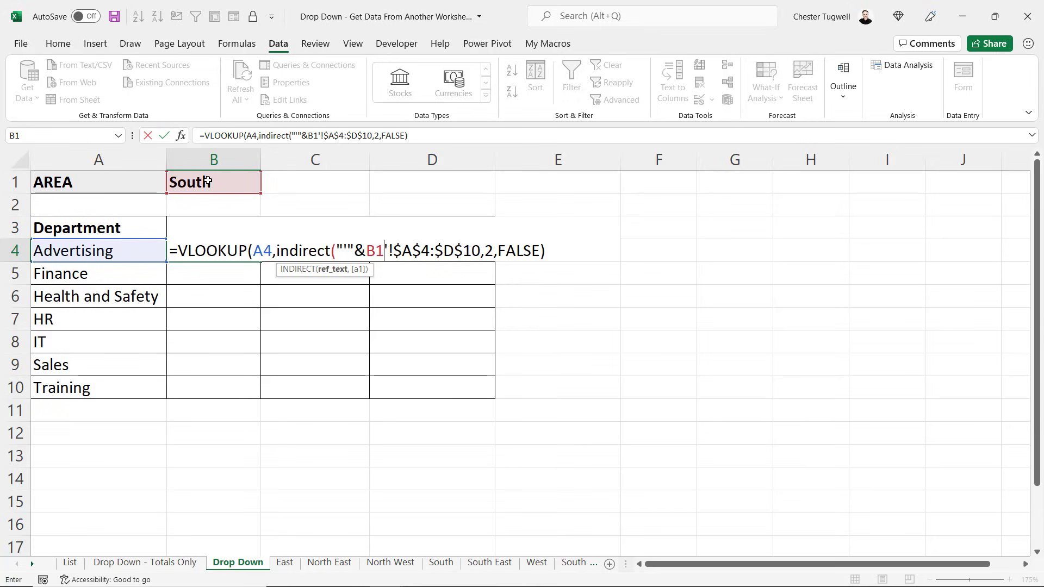
pyautogui.write('&"')
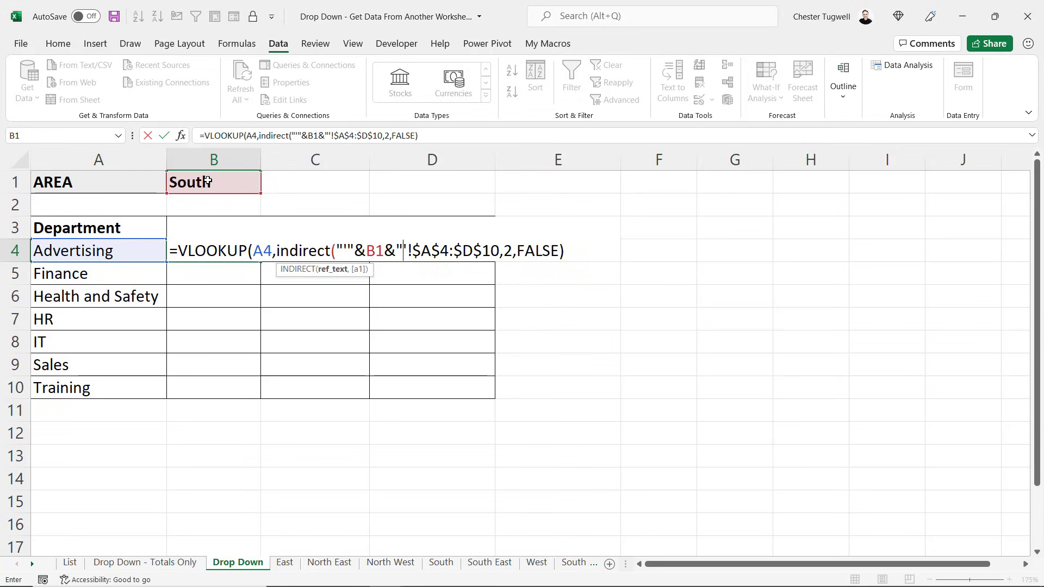
pyautogui.click(499, 251)
pyautogui.write('"')
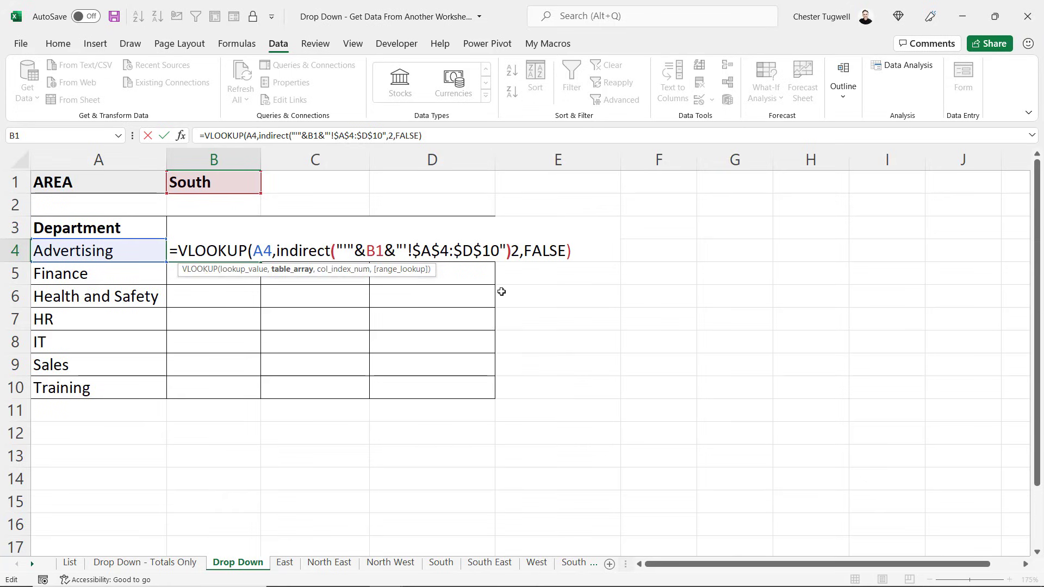
pyautogui.write(',')
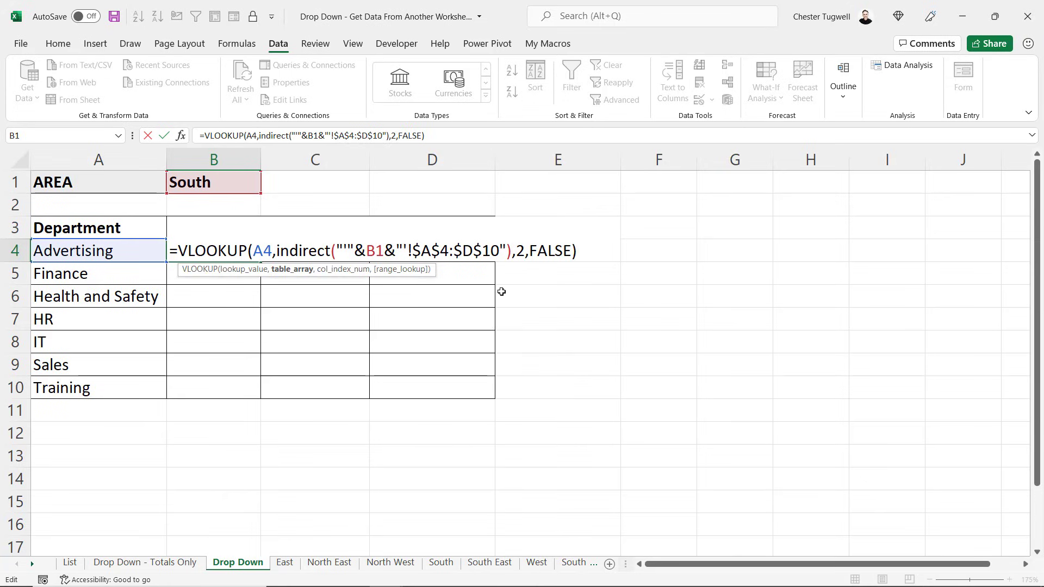
pyautogui.press('Return')
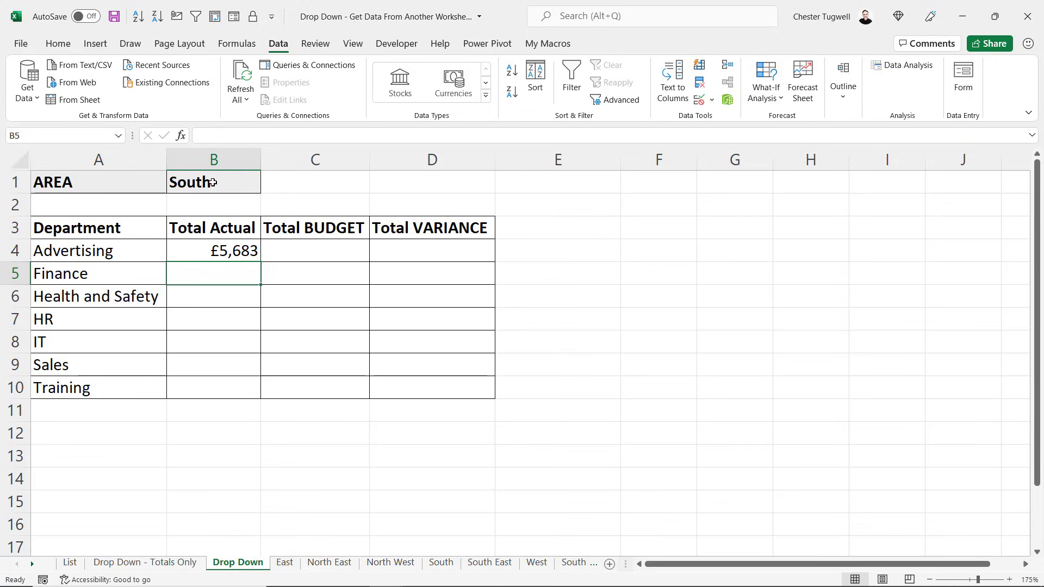
# Switch the area to West and confirm Advertising's £11,895 against the West sheet
pyautogui.click(247, 181)
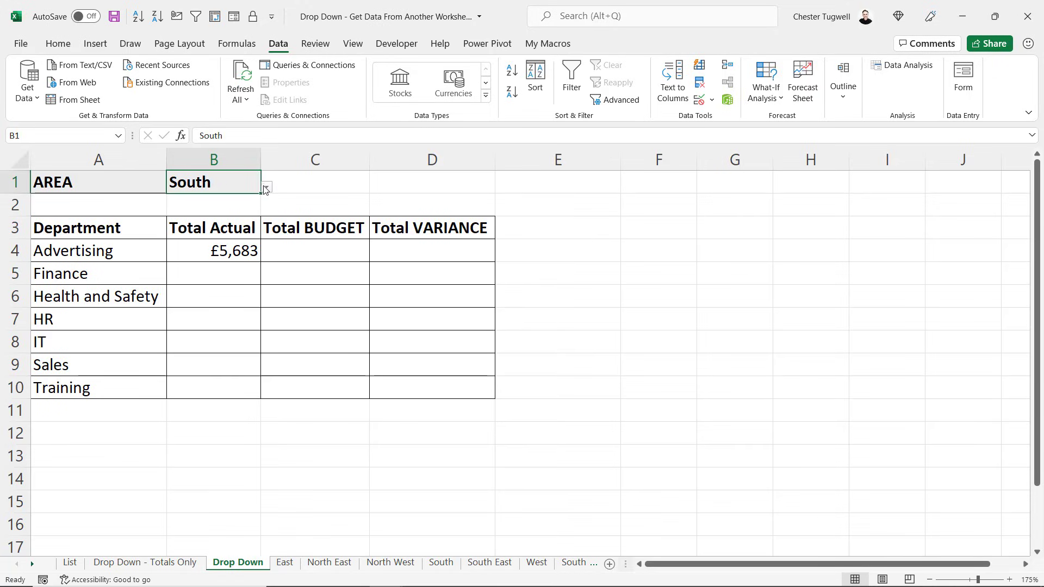
pyautogui.click(266, 187)
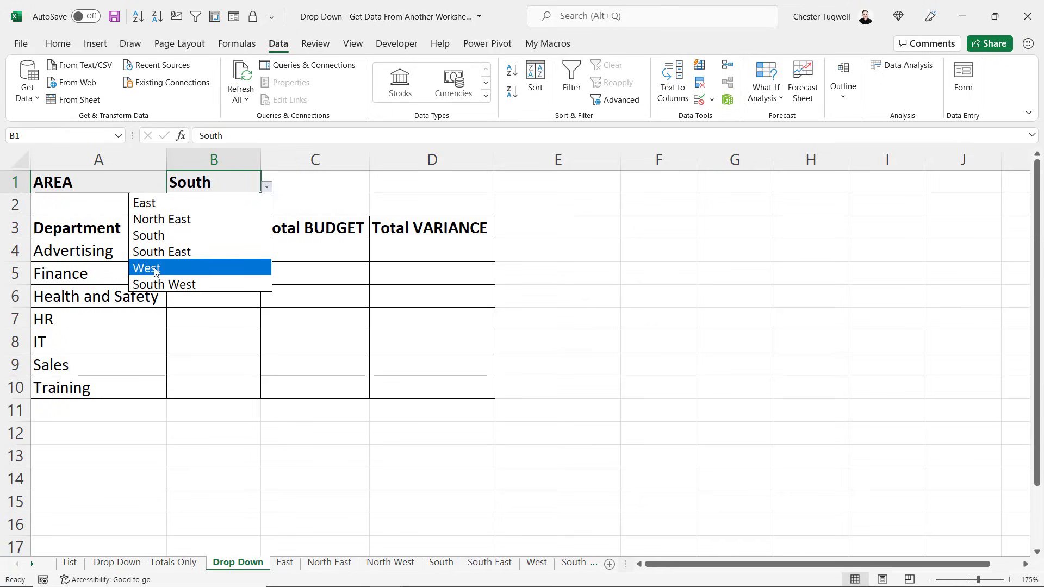
pyautogui.click(156, 270)
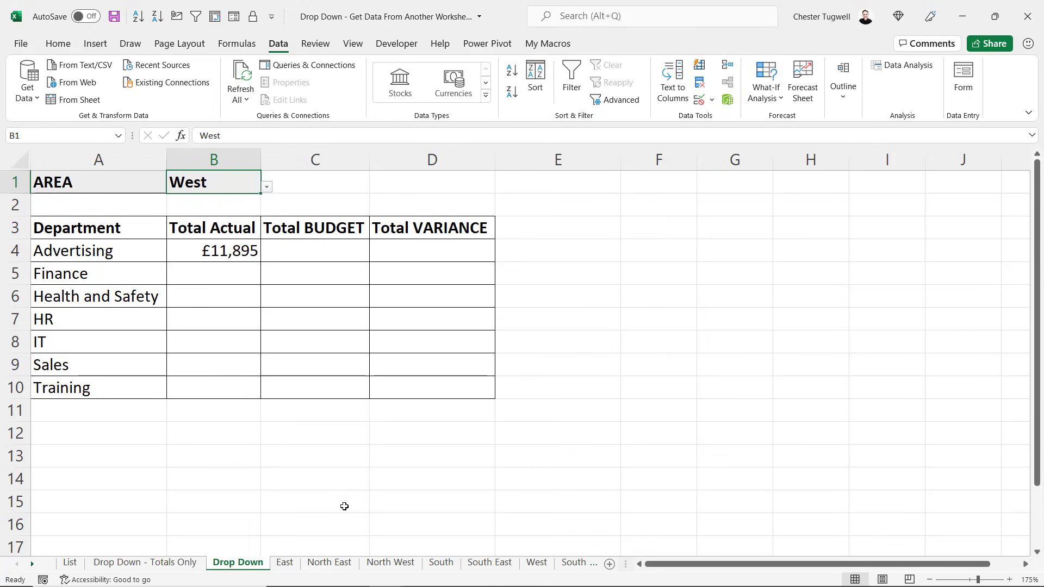
pyautogui.click(539, 564)
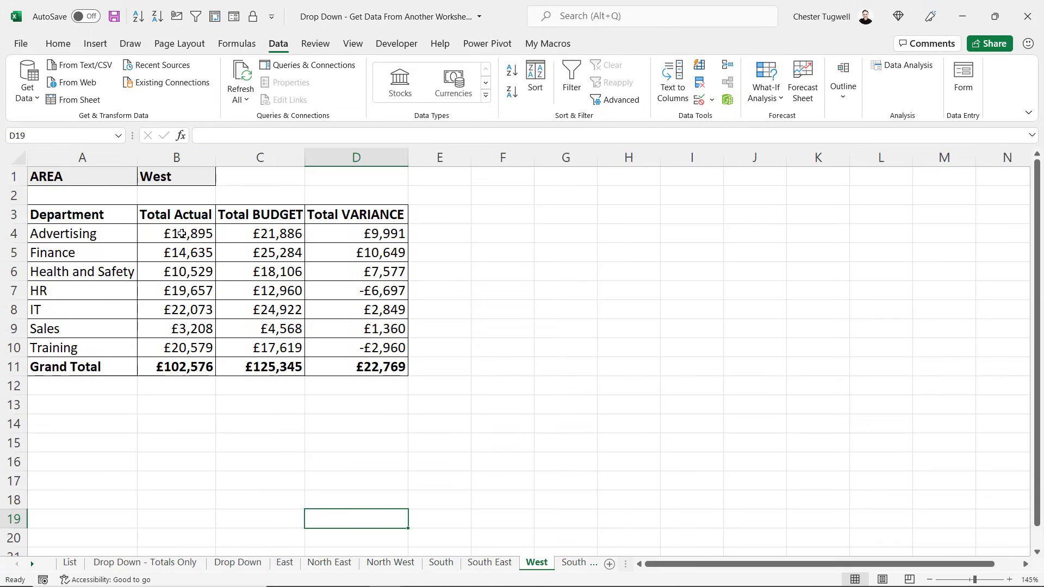
pyautogui.click(222, 564)
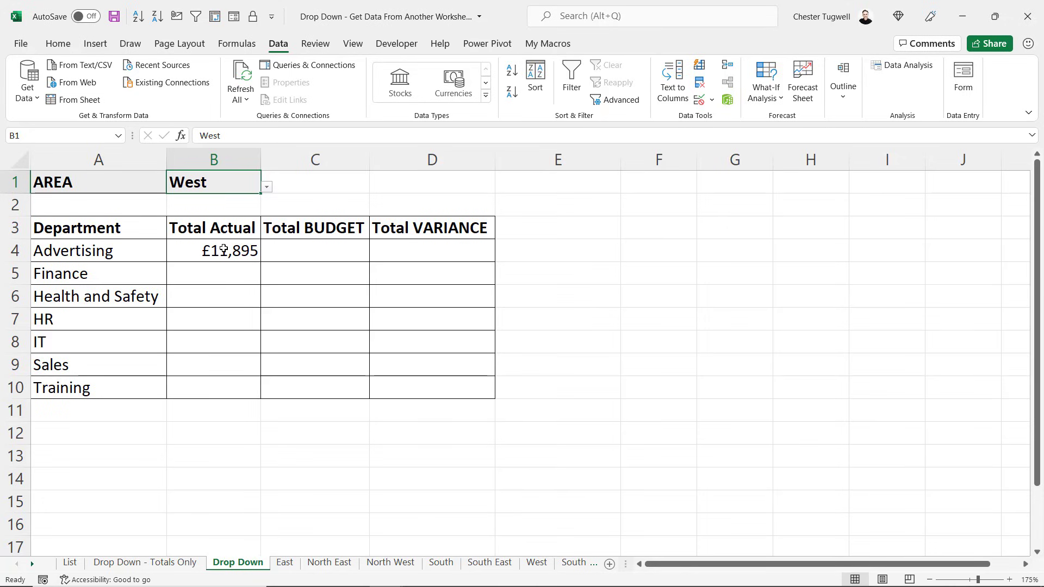
# Lock B4's lookup references as $A4 and $B$1
pyautogui.doubleClick(223, 250)
pyautogui.press('Right')
pyautogui.press('Right')
pyautogui.press('Right')
pyautogui.press('Right')
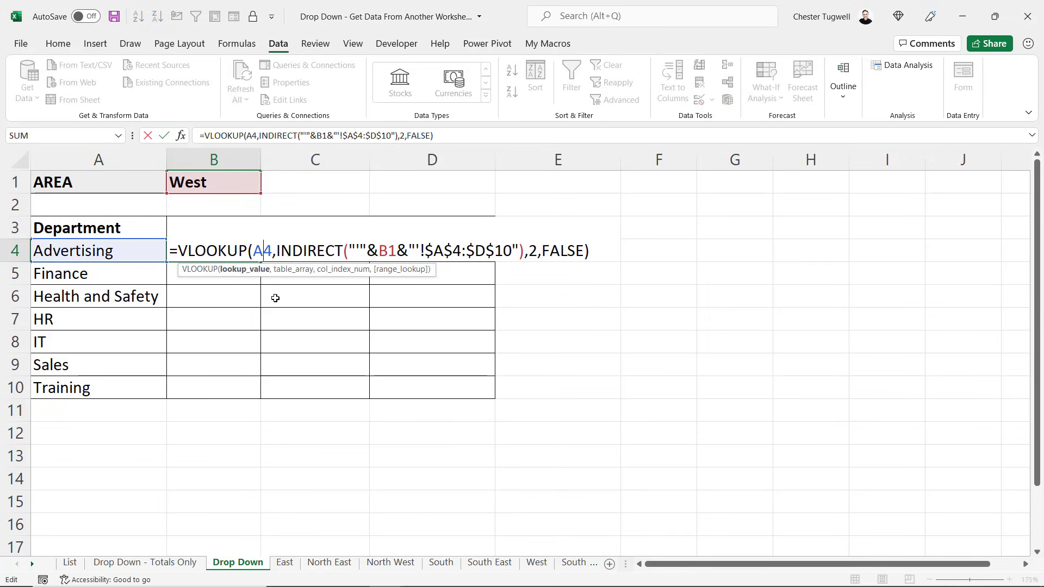
pyautogui.press('F4')
pyautogui.press('F4')
pyautogui.press('F4')
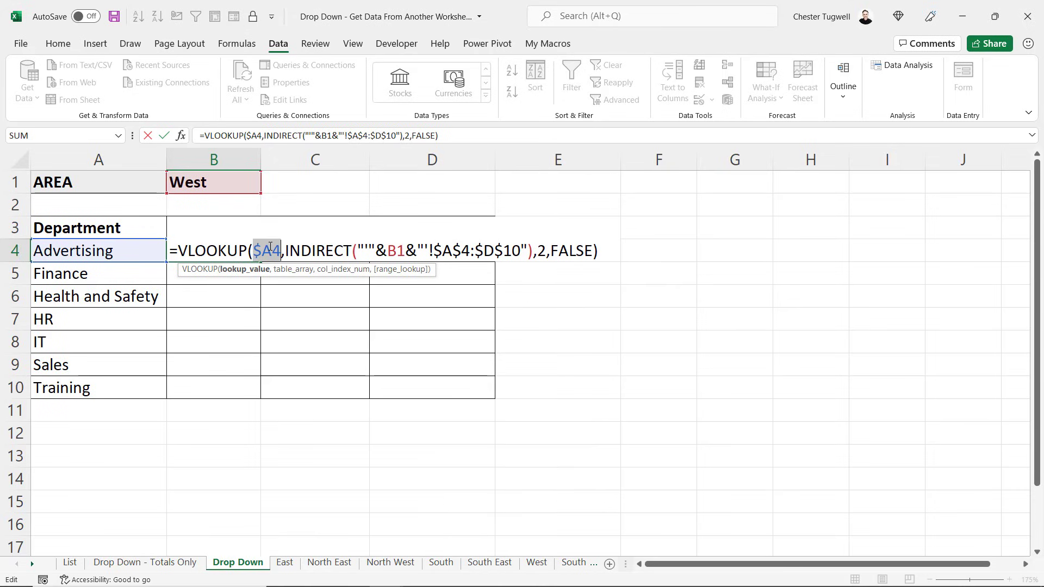
pyautogui.click(400, 250)
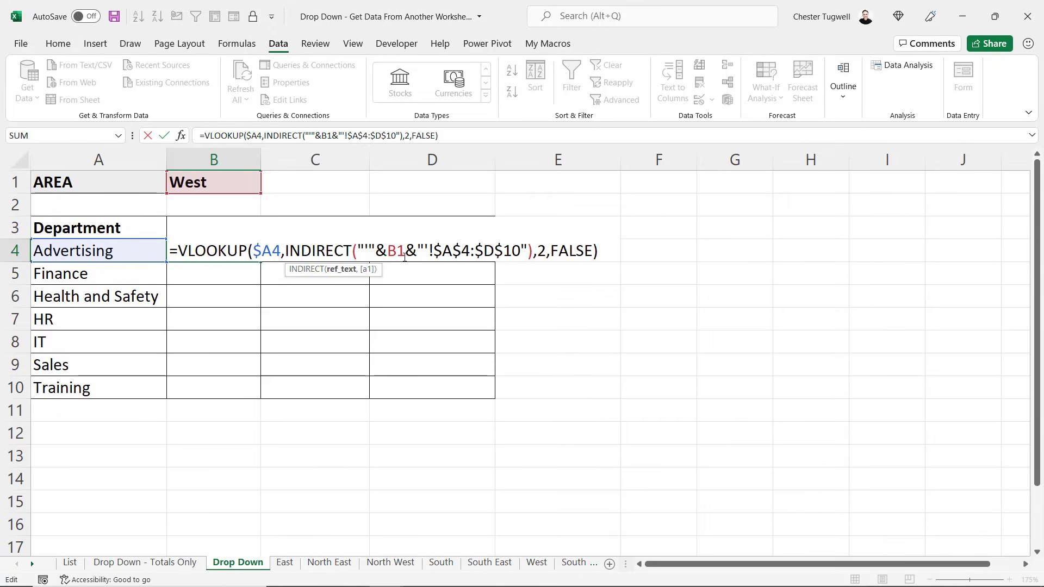
pyautogui.press('F4')
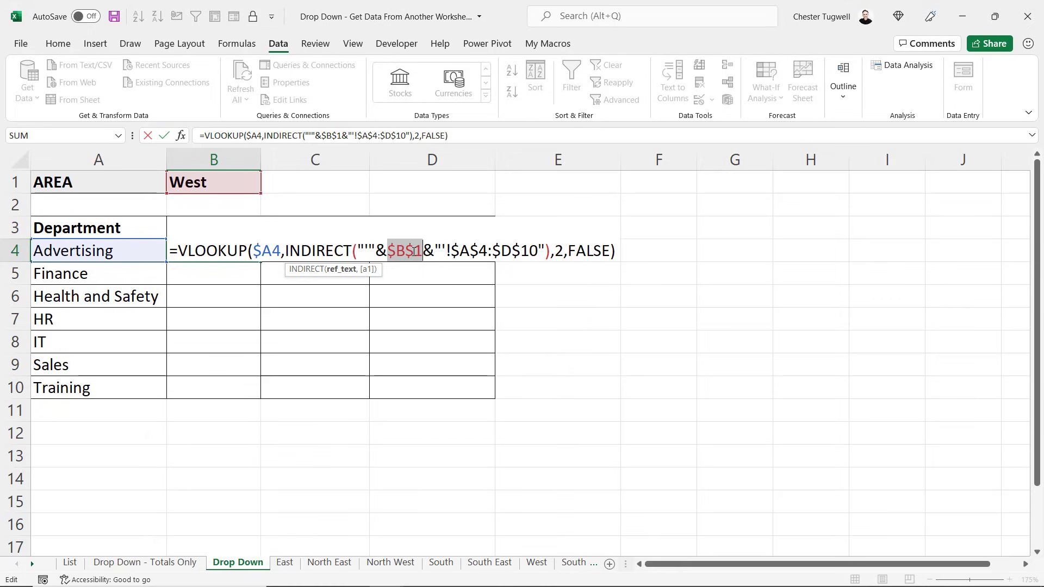
pyautogui.press('Return')
pyautogui.click(252, 250)
# Fill the lookup down to the Training row and across to the Variance column
pyautogui.moveTo(261, 263); pyautogui.dragTo(254, 395)
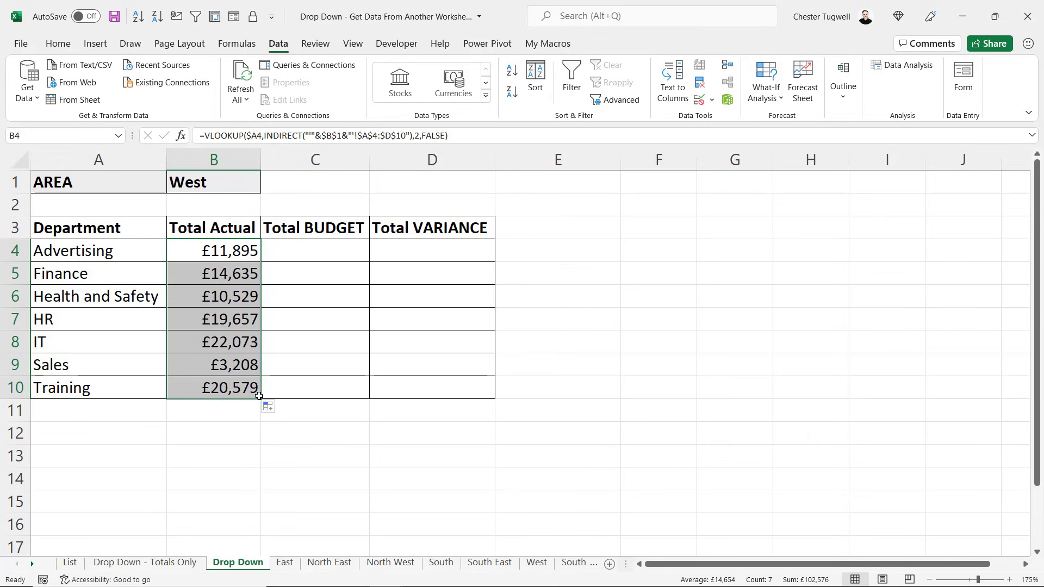
pyautogui.moveTo(259, 396); pyautogui.dragTo(432, 380)
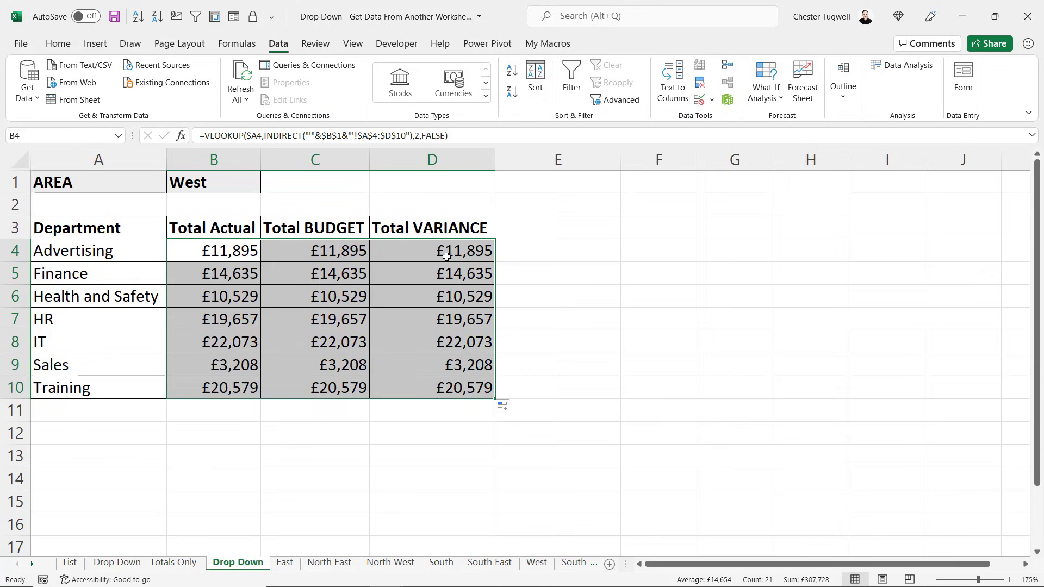
pyautogui.doubleClick(224, 256)
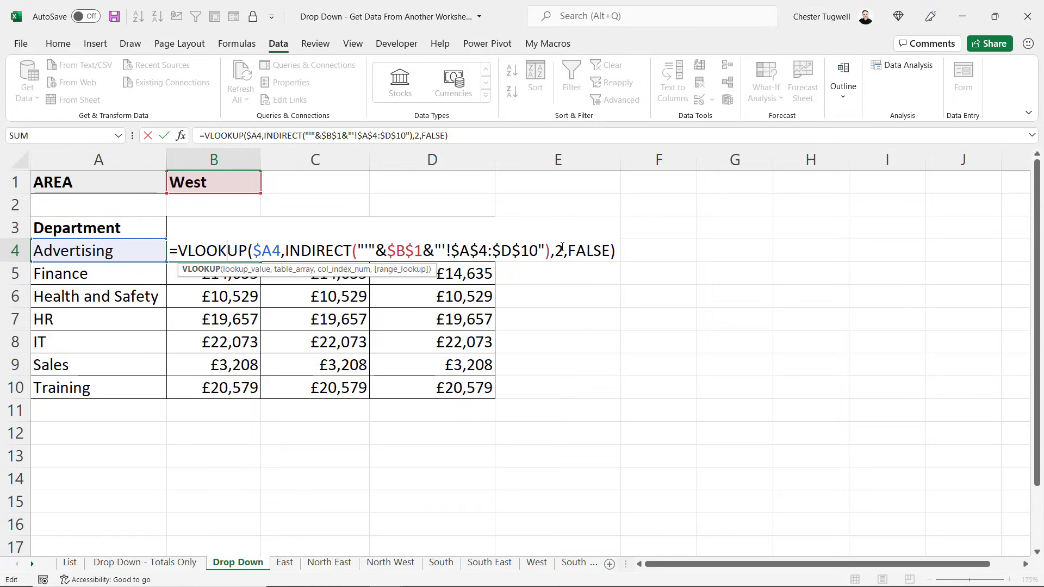
# Review the B4, C4 and D4 formulas, leaving them unchanged
pyautogui.press('Return')
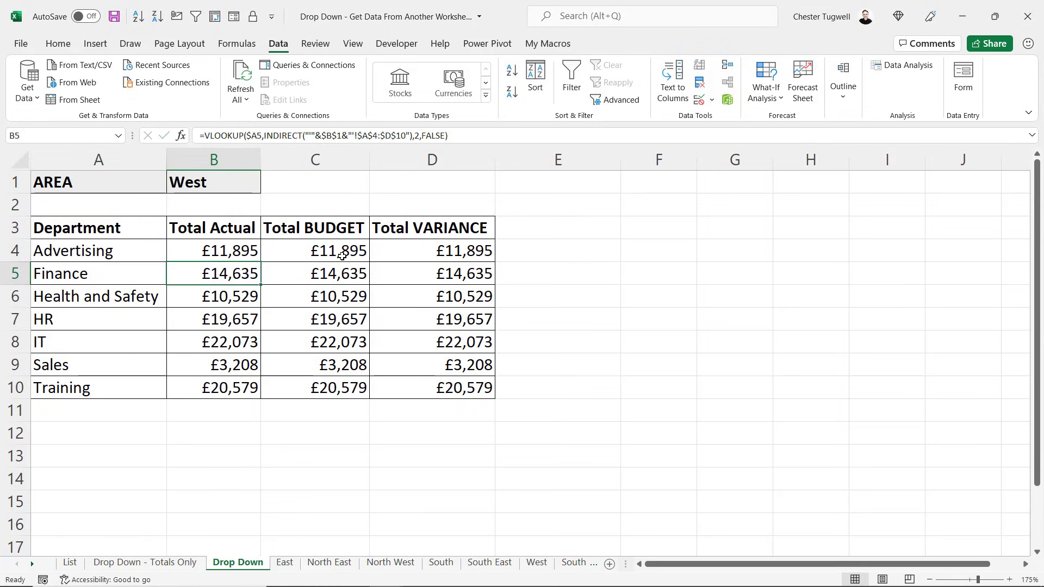
pyautogui.click(344, 249)
pyautogui.doubleClick(345, 249)
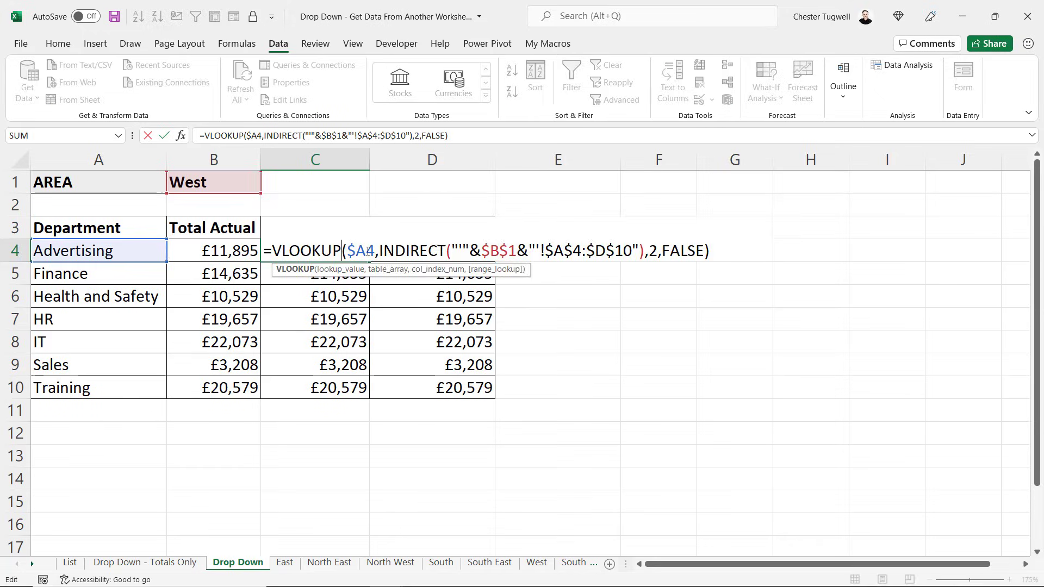
pyautogui.press('Return')
pyautogui.click(462, 255)
pyautogui.press('F2')
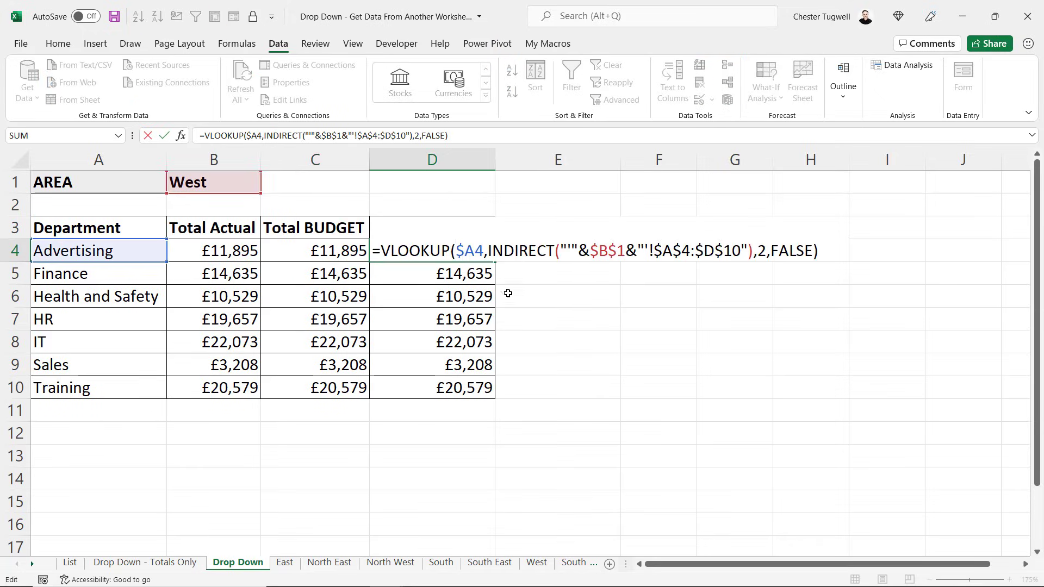
pyautogui.press('Return')
# Change C4's column index to 3 and fill the Budget formula down to row 10
pyautogui.click(334, 250)
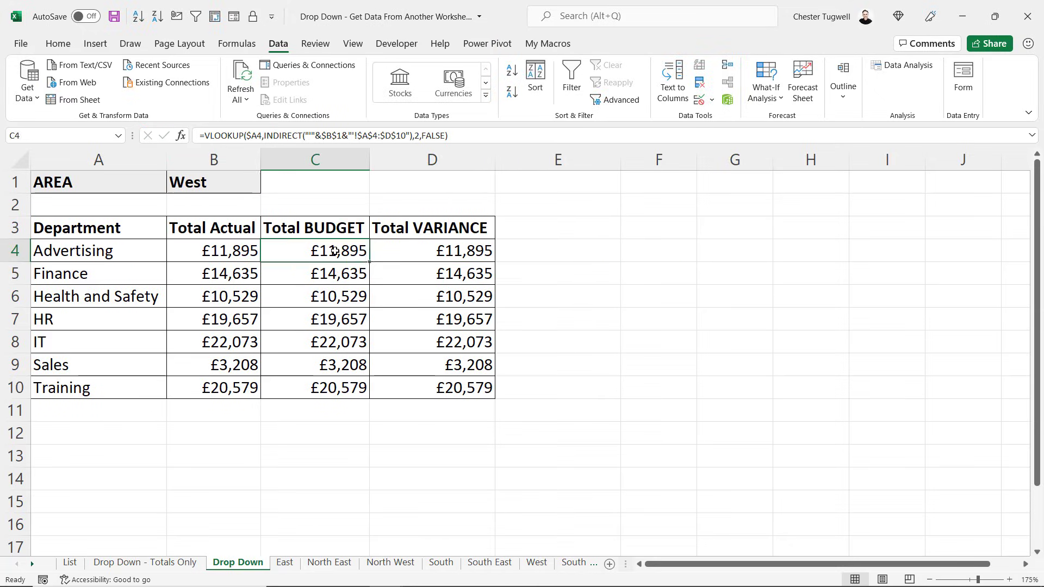
pyautogui.doubleClick(334, 250)
pyautogui.doubleClick(652, 250)
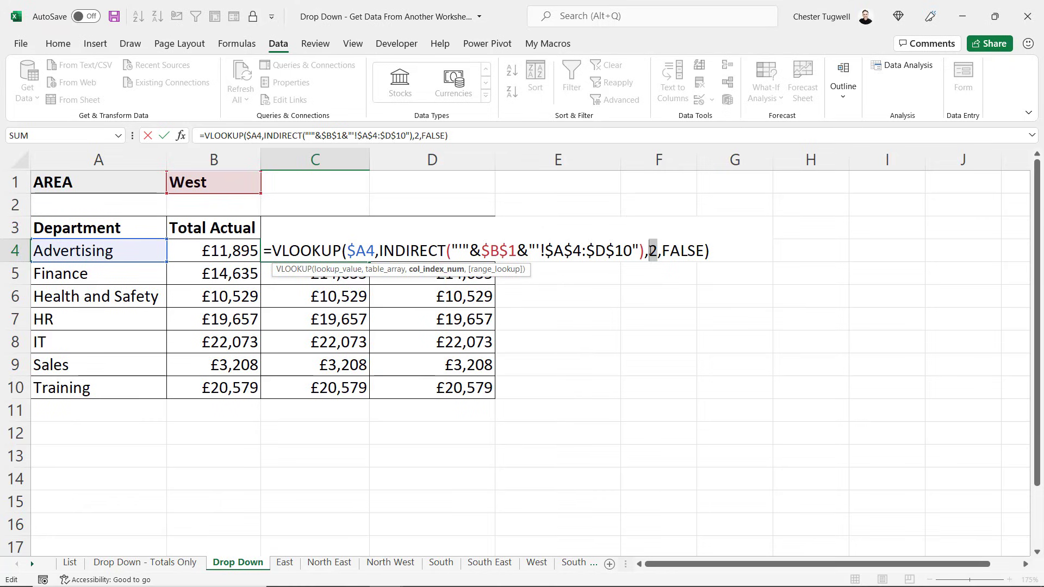
pyautogui.write('3')
pyautogui.hotkey('ctrl', 'Return')
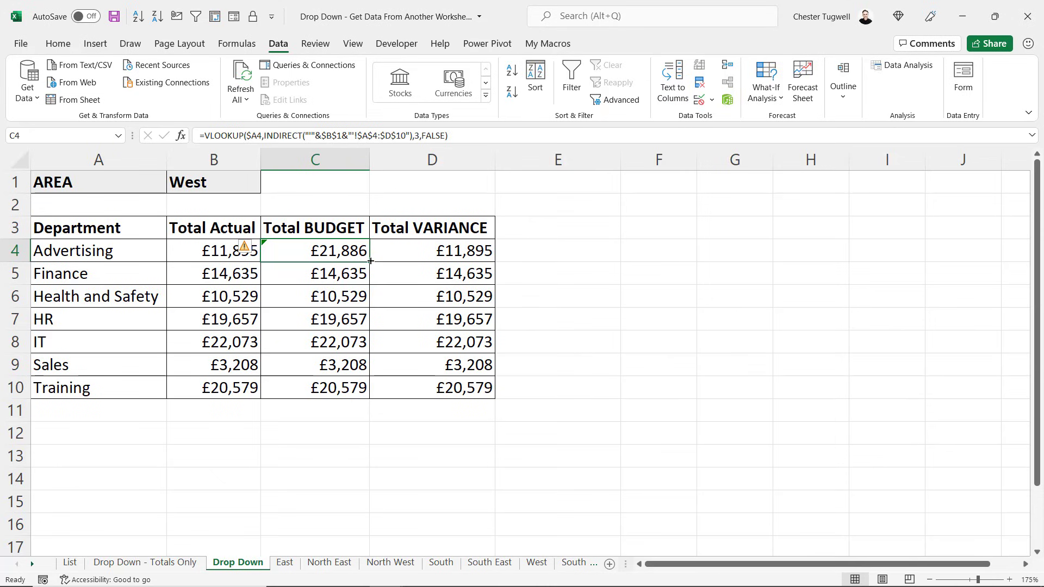
pyautogui.moveTo(369, 263); pyautogui.dragTo(372, 398)
# Change D4's column index to 4 and fill the Variance formula down to row 10
pyautogui.click(435, 251)
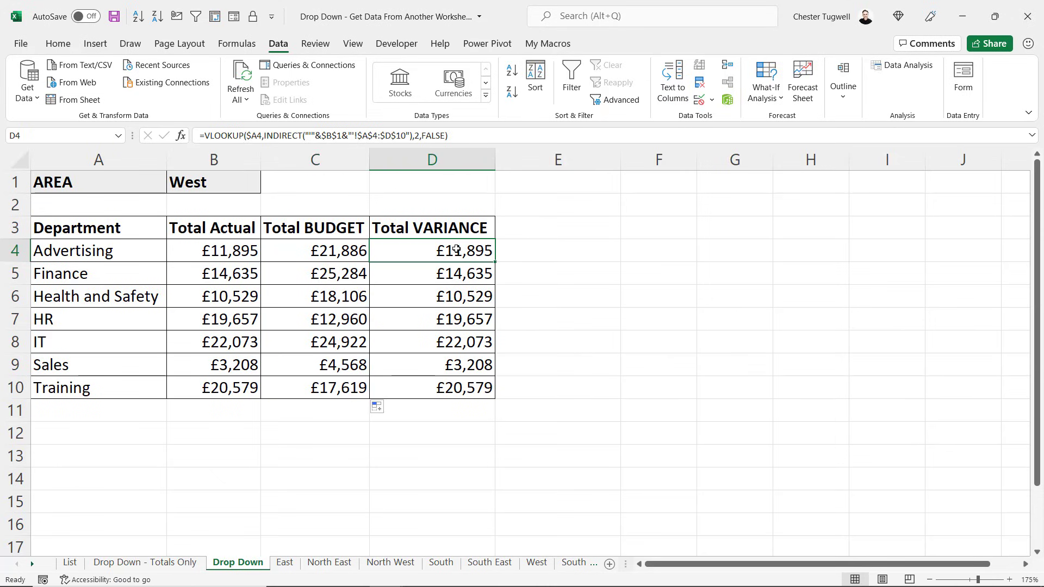
pyautogui.doubleClick(455, 250)
pyautogui.doubleClick(764, 250)
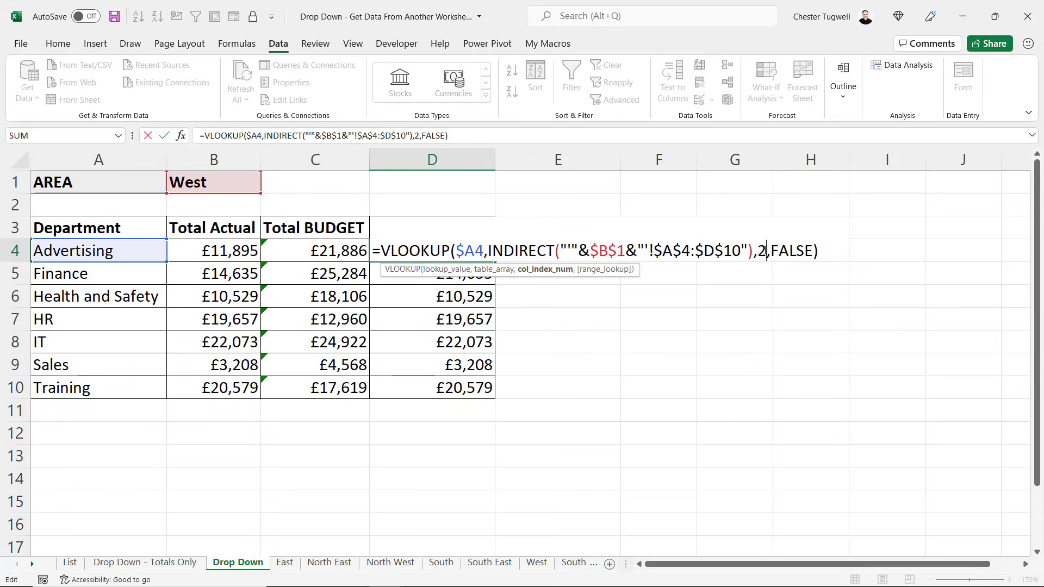
pyautogui.write('4')
pyautogui.press('Return')
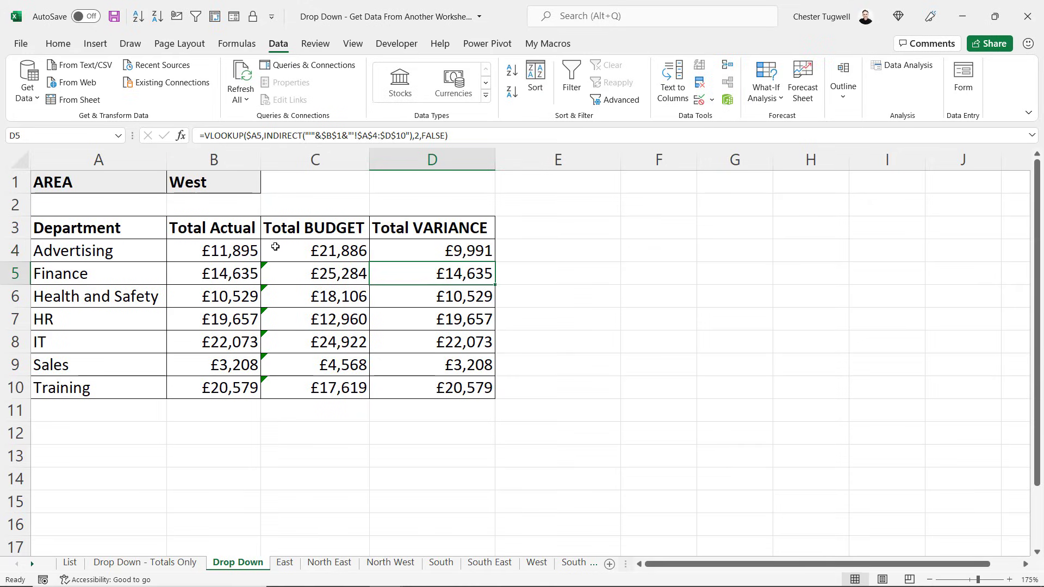
pyautogui.click(456, 252)
pyautogui.doubleClick(494, 262)
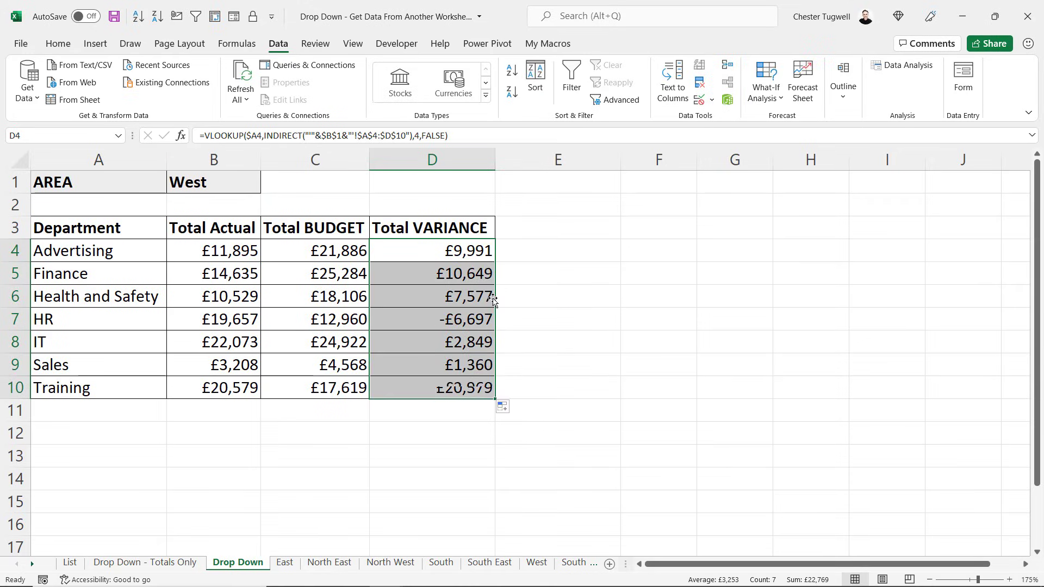
pyautogui.doubleClick(237, 250)
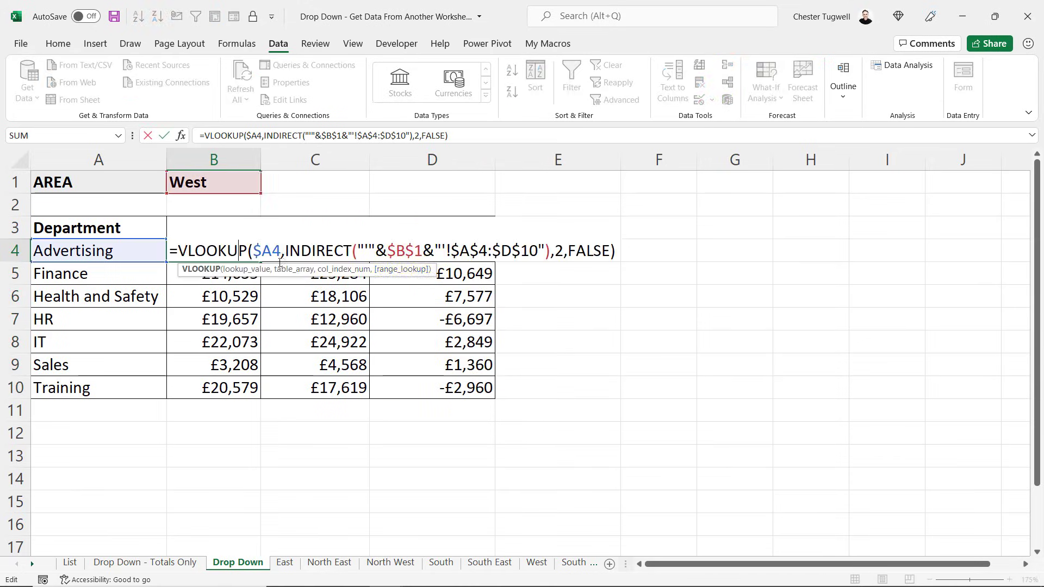
pyautogui.doubleClick(560, 251)
# Replace B4's column index 2 with COLUMN(B1) and fill the formula through B4:D10
pyautogui.write('column')
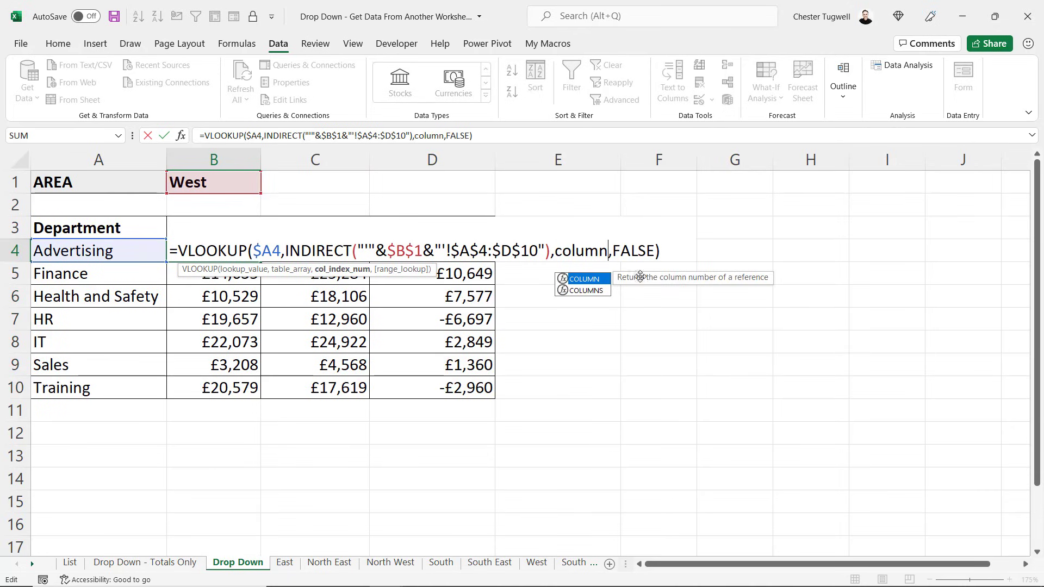
pyautogui.write('(')
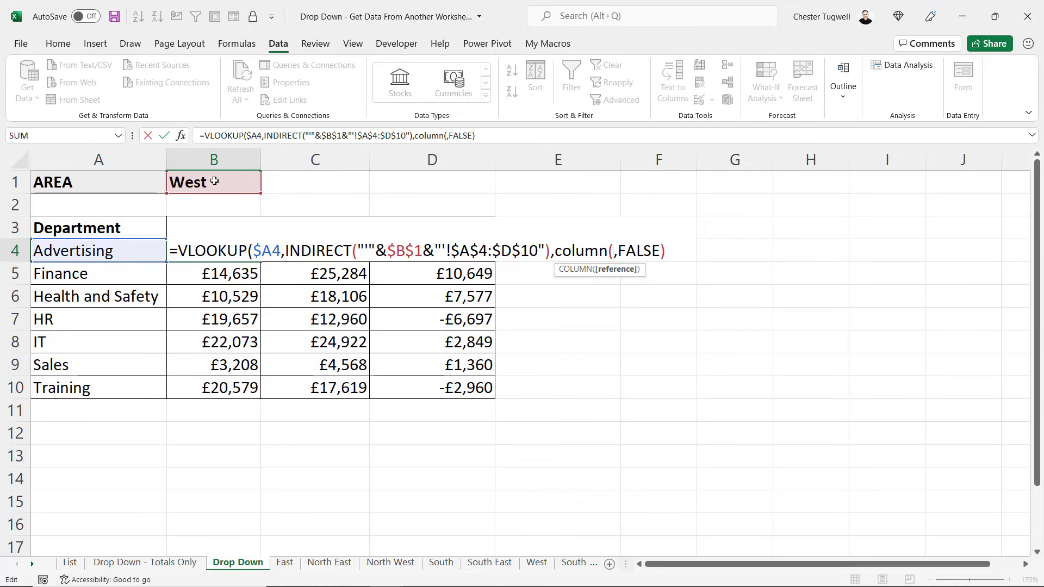
pyautogui.click(214, 181)
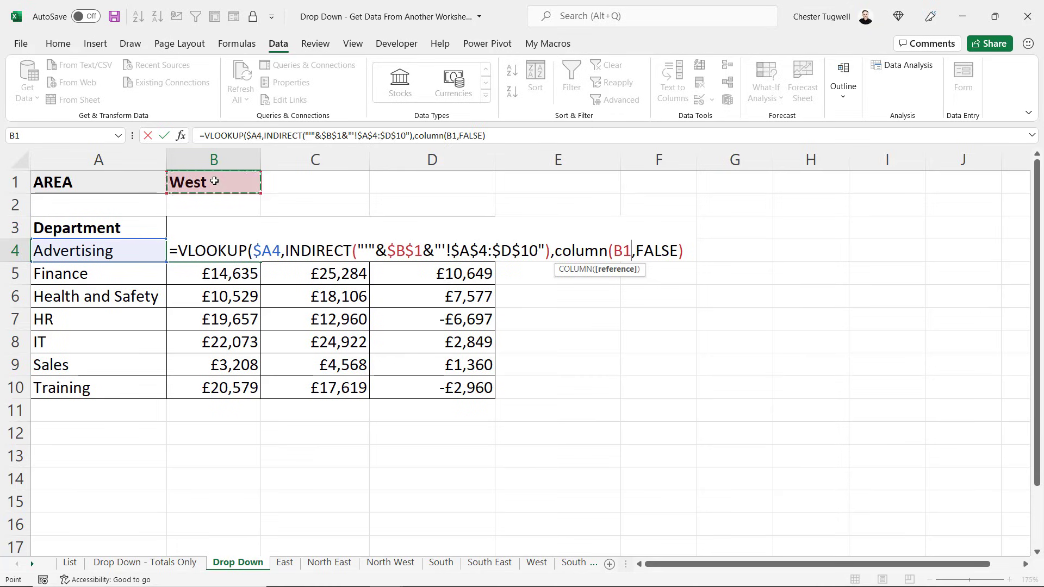
pyautogui.write(')')
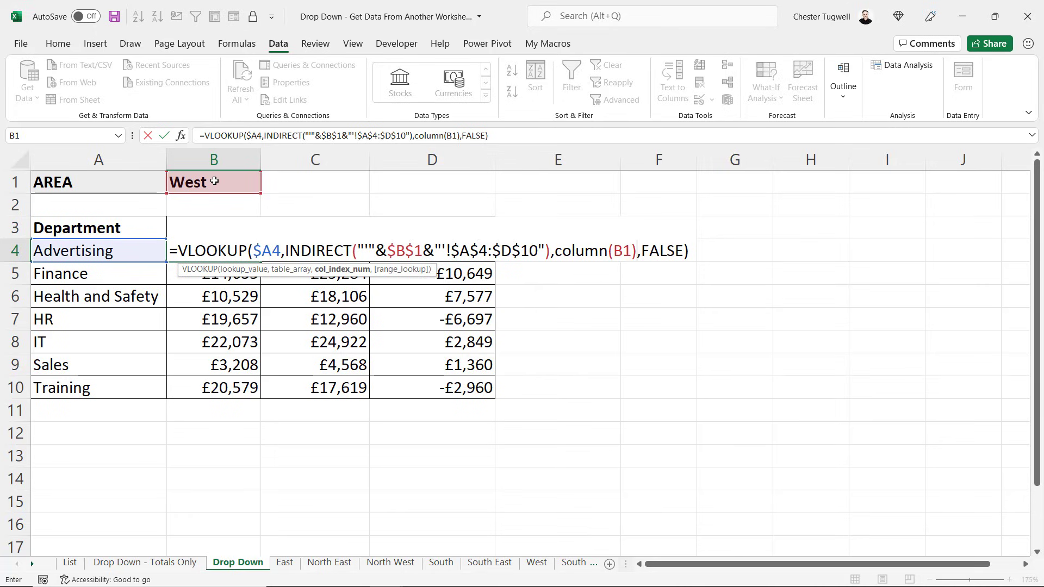
pyautogui.press('Return')
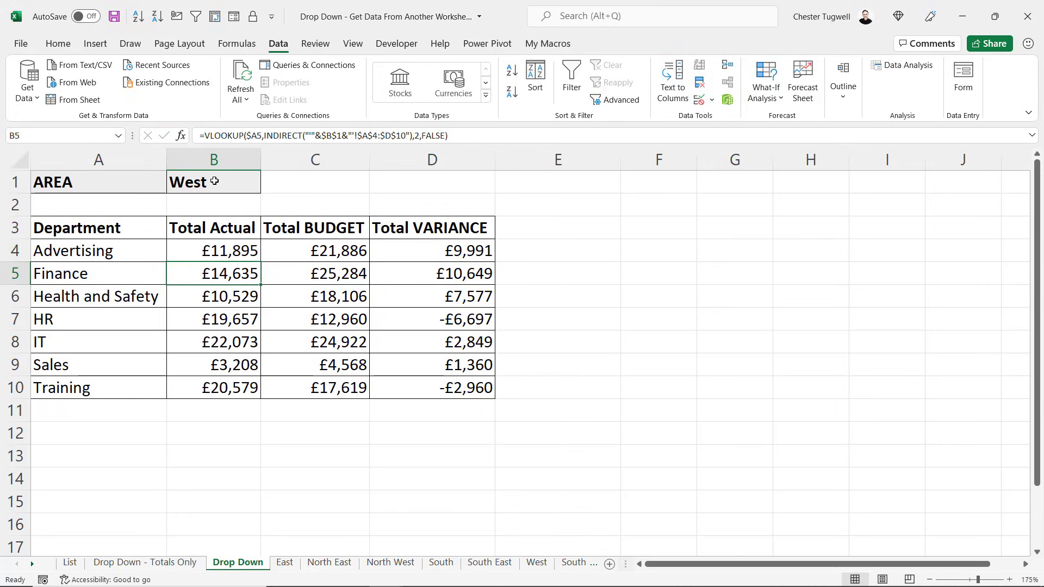
pyautogui.click(254, 255)
pyautogui.moveTo(260, 261); pyautogui.dragTo(464, 392)
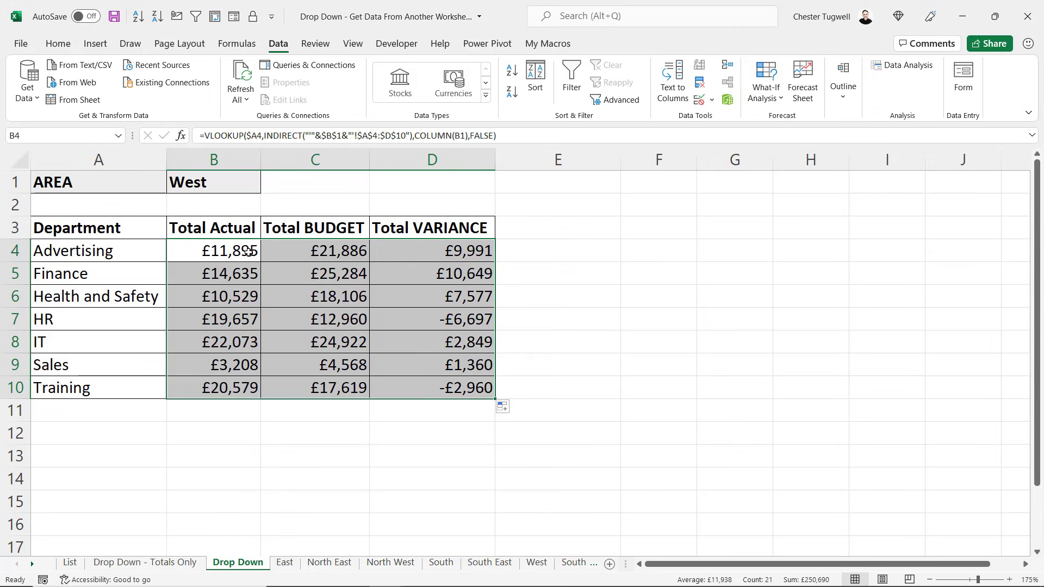
pyautogui.click(286, 252)
pyautogui.click(242, 252)
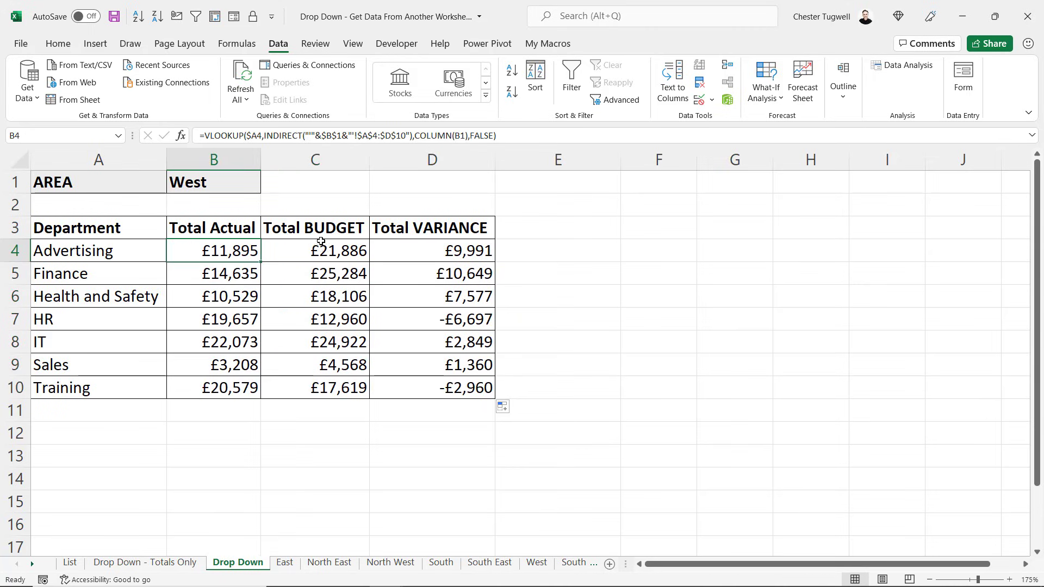
pyautogui.doubleClick(334, 253)
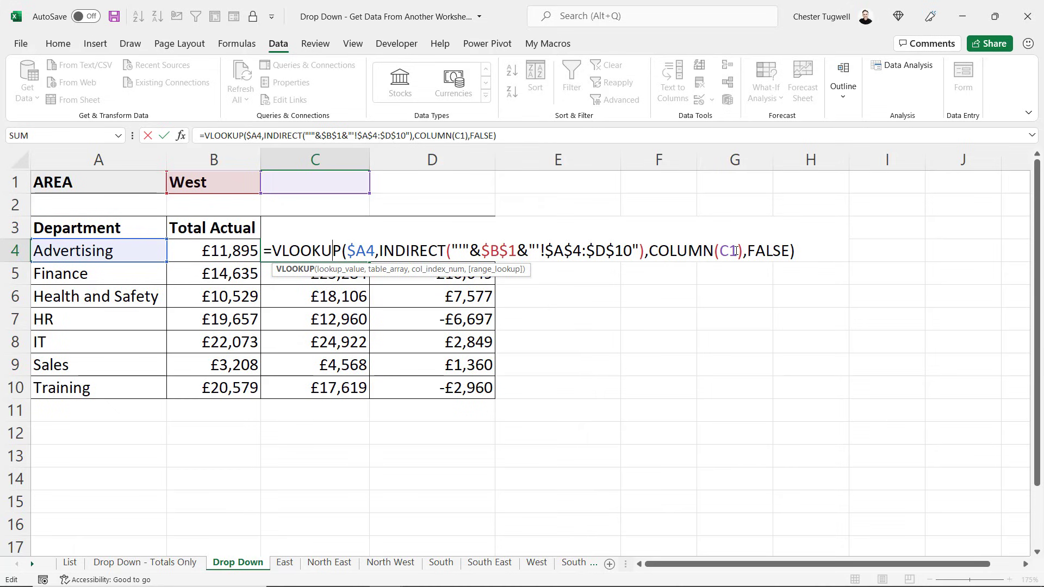
pyautogui.press('Return')
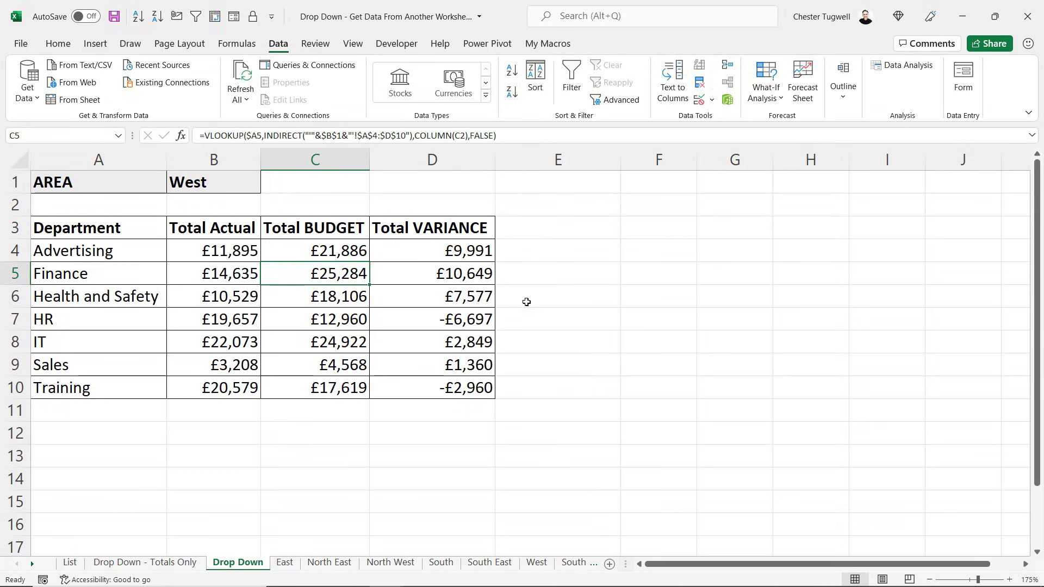
pyautogui.doubleClick(467, 248)
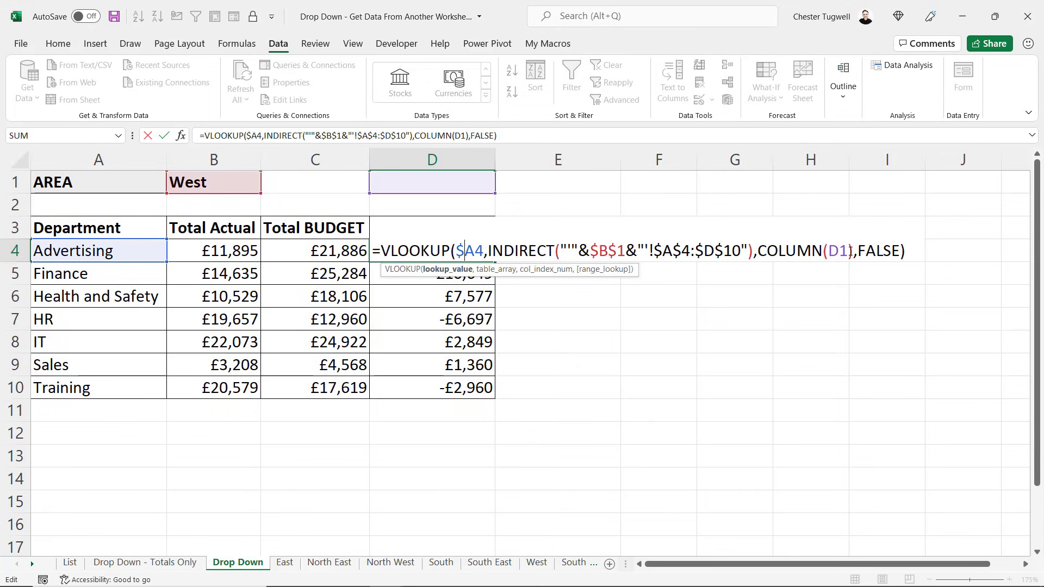
pyautogui.press('Return')
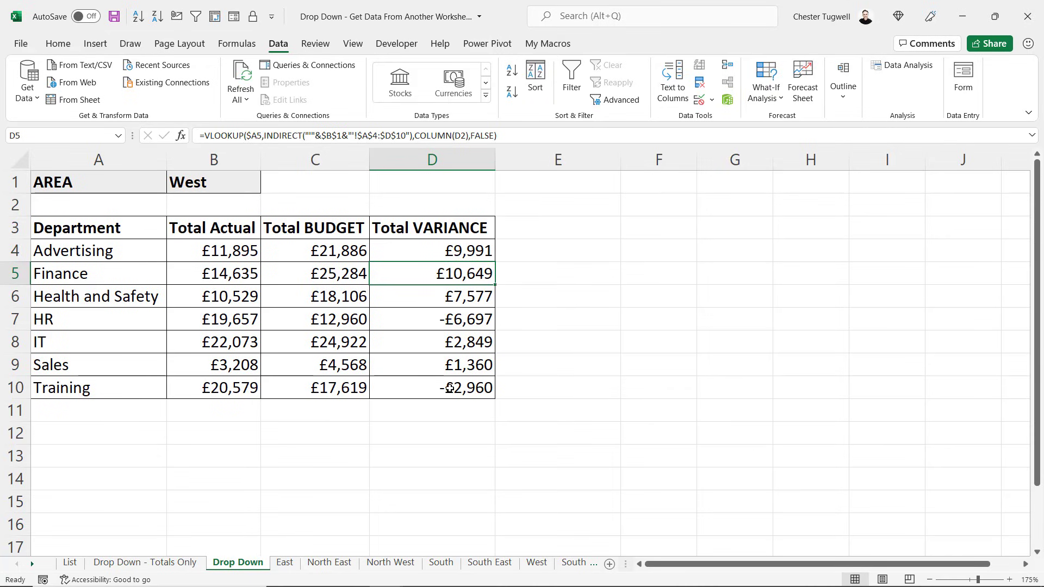
# Open the B1 area drop-down and close it, leaving West's figures in the table
pyautogui.click(255, 186)
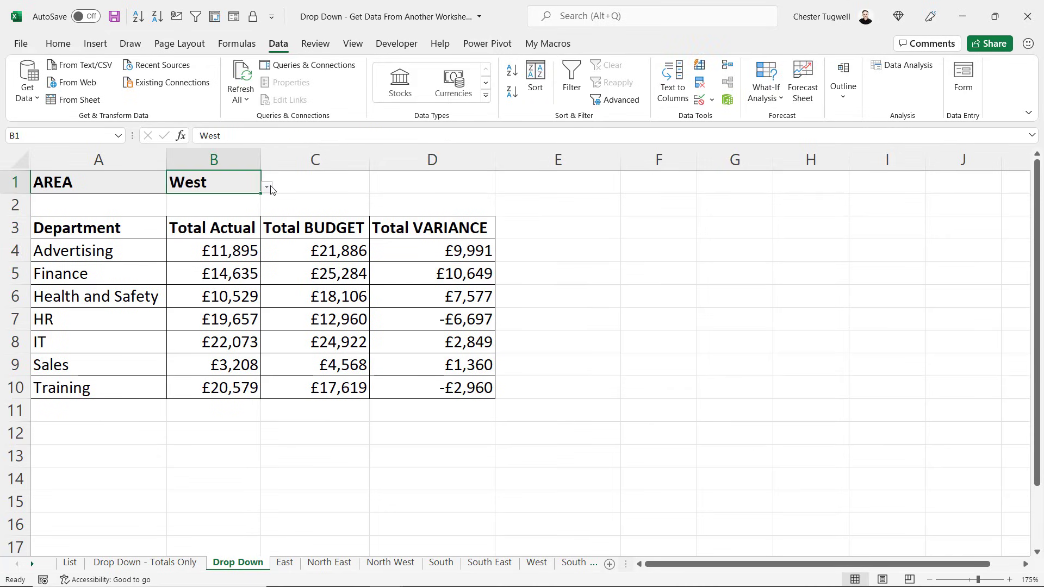
pyautogui.click(267, 187)
pyautogui.press('Escape')
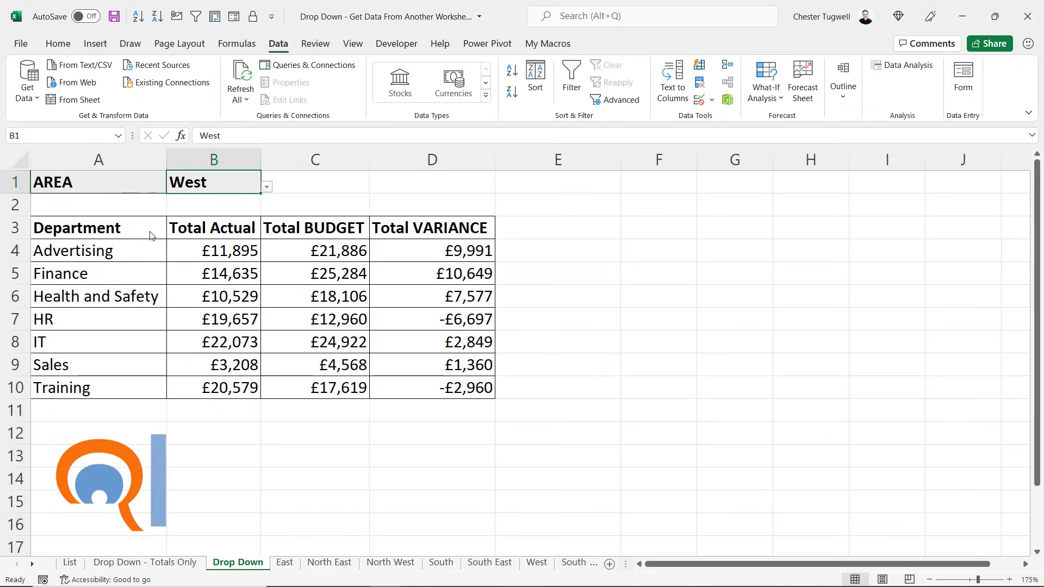